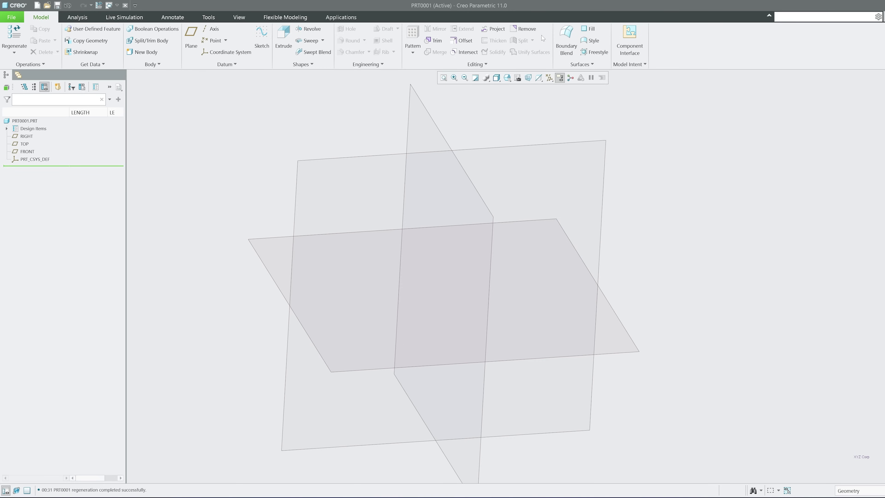
- Start a new Style feature in the part
left_click(591, 40)
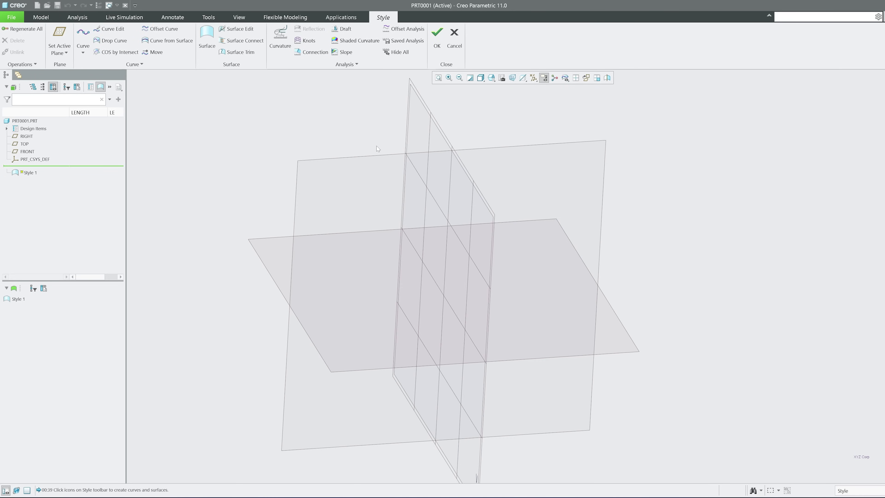
scroll(496, 83, "up", 1)
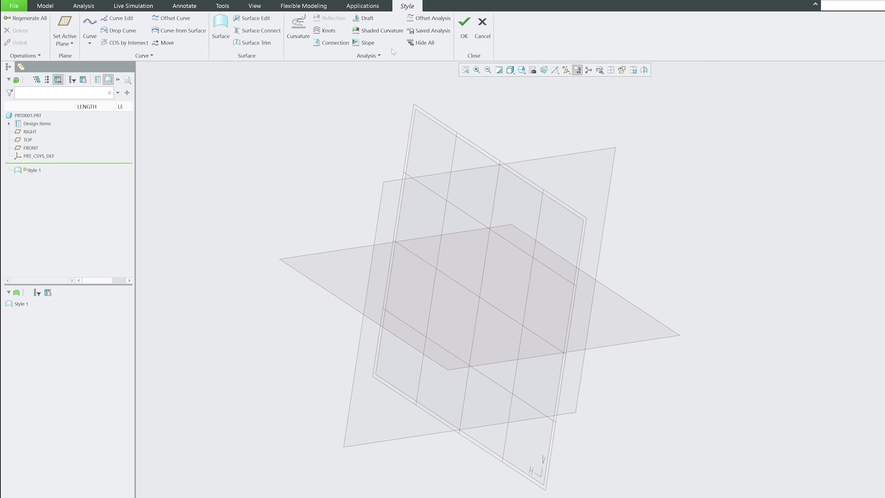
- Check the four-view layout and the single views facing the active plane and another datum plane
left_click(612, 73)
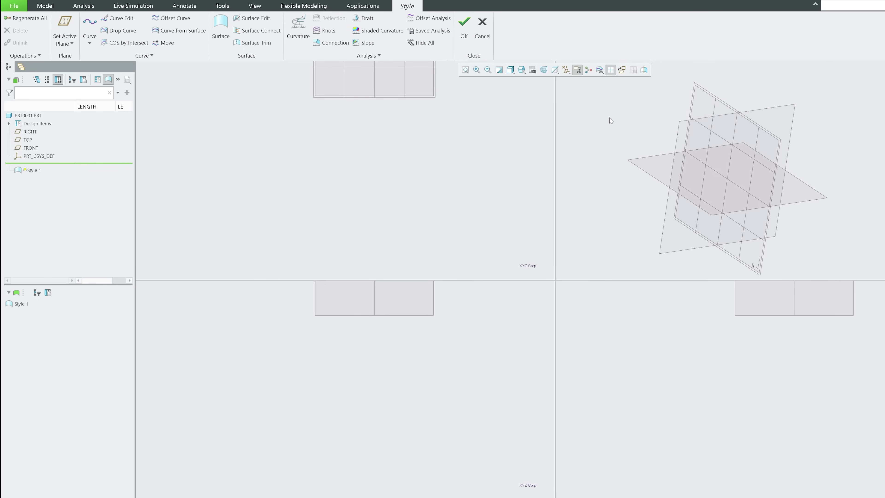
left_click(611, 71)
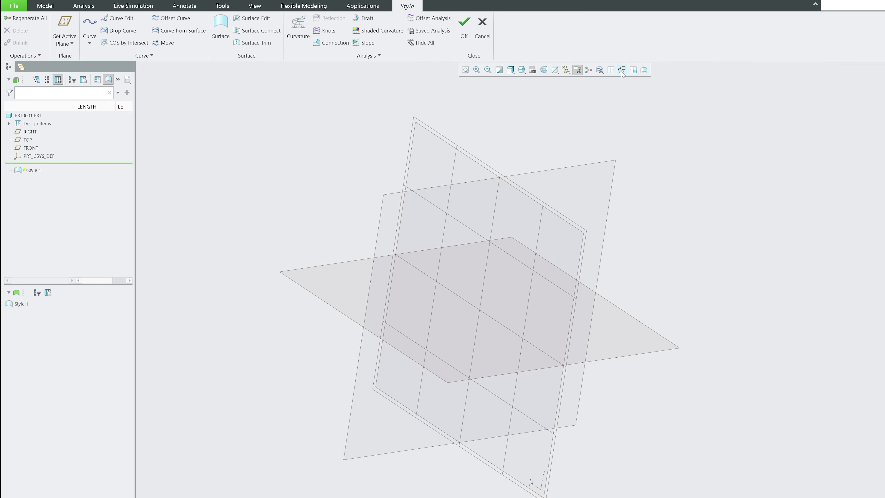
left_click(622, 71)
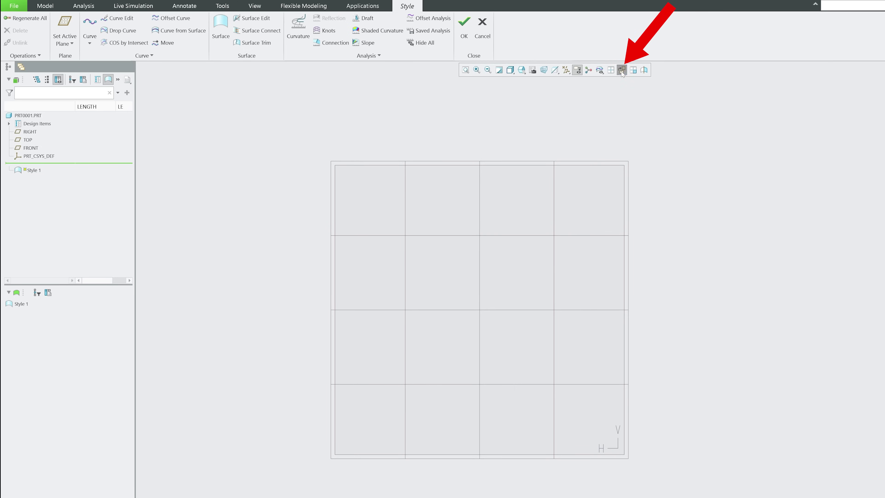
left_click(633, 71)
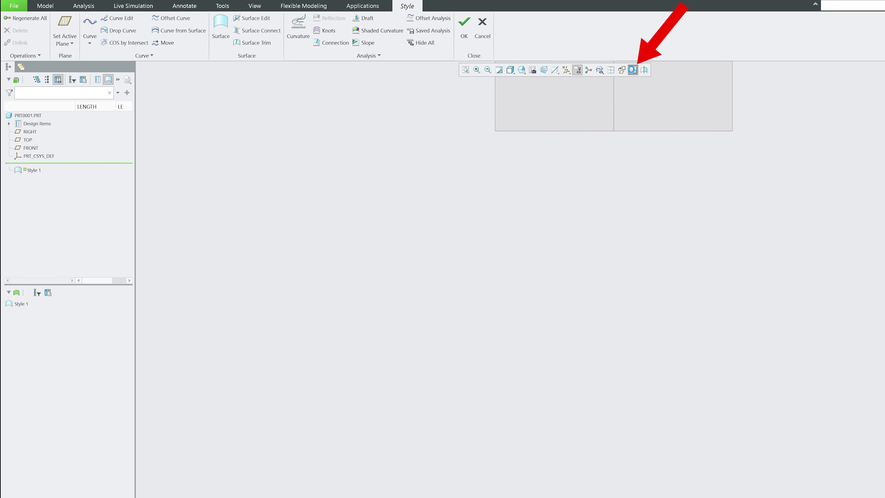
left_click(632, 70)
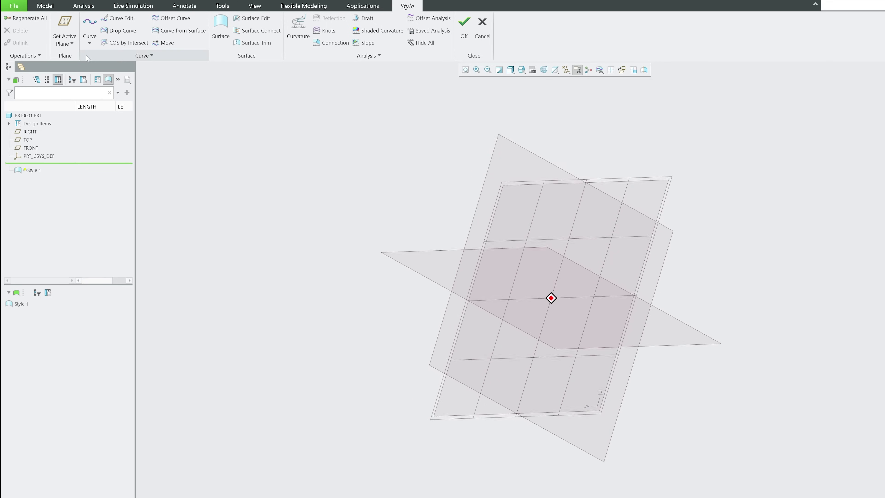
- Create an internal datum plane offset from the TOP plane and complete the Style feature
left_click(69, 45)
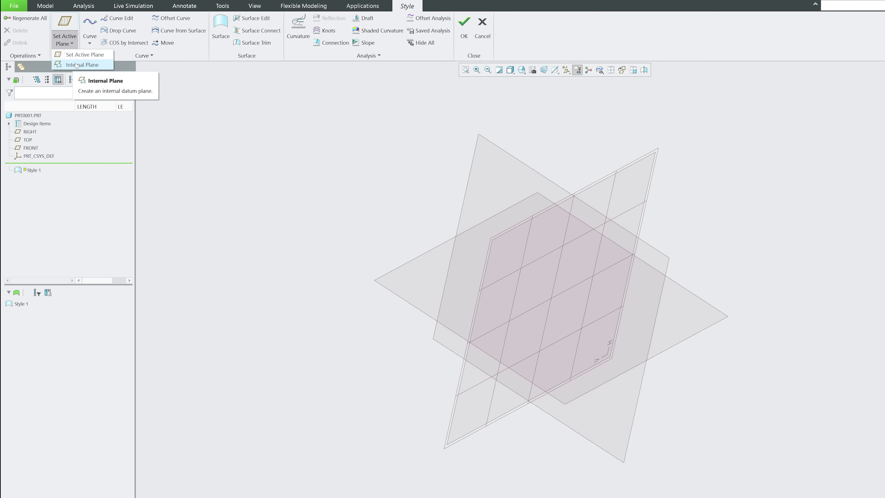
left_click(95, 66)
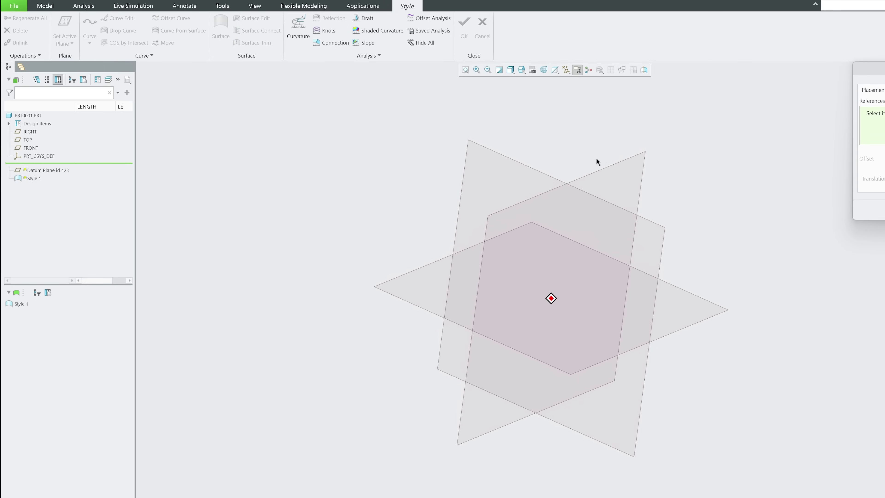
left_click(613, 168)
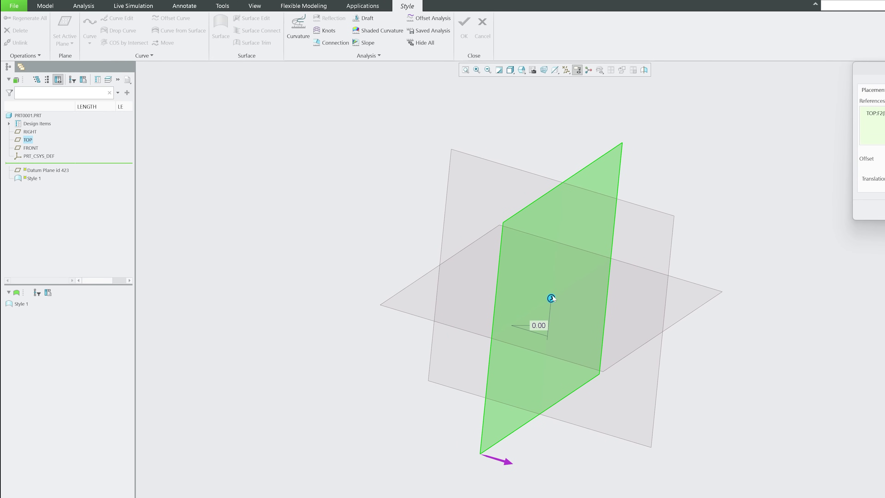
left_click_drag(544, 297, 466, 272)
middle_click(467, 273)
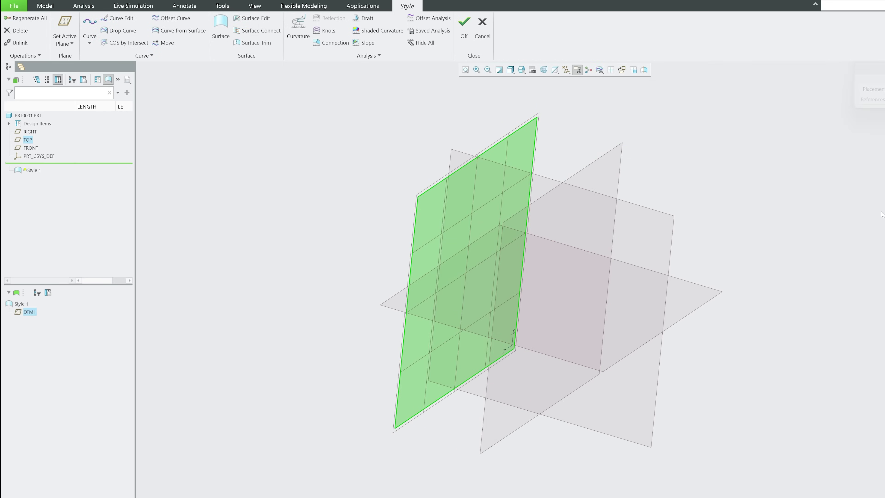
left_click(559, 107)
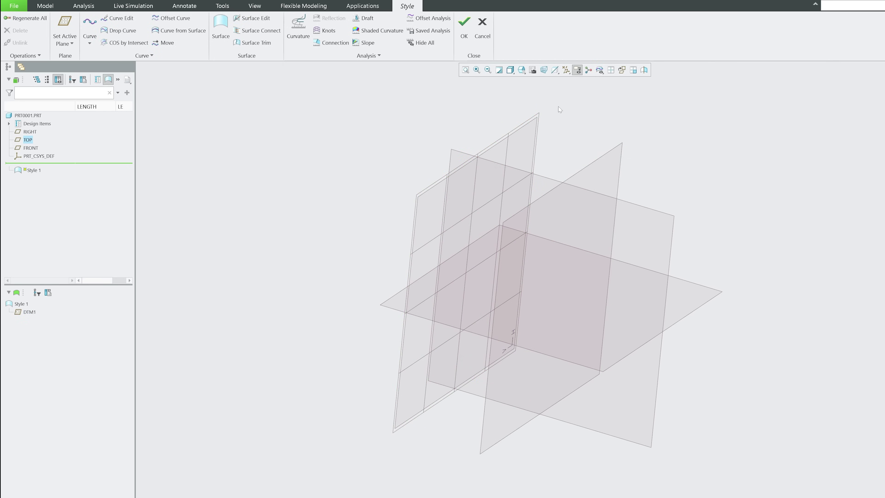
left_click(465, 33)
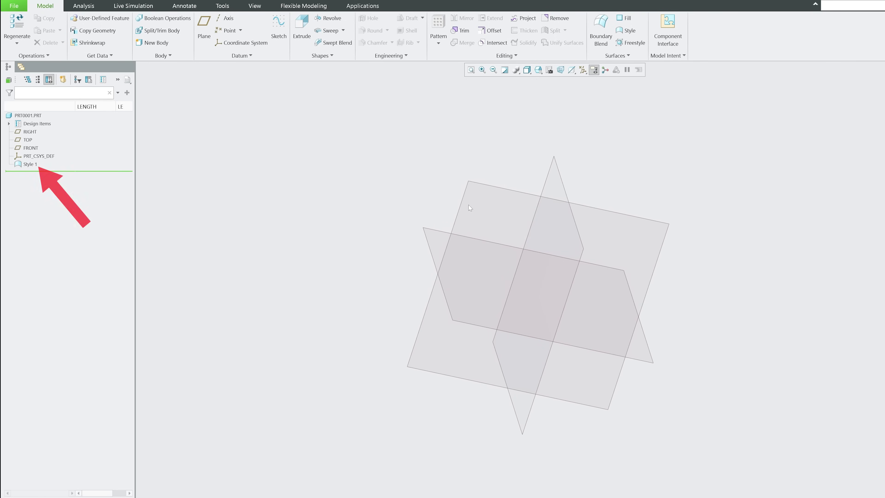
- Reopen Style 1 to inspect its internal datum plane, and close the feature again
left_click(24, 163)
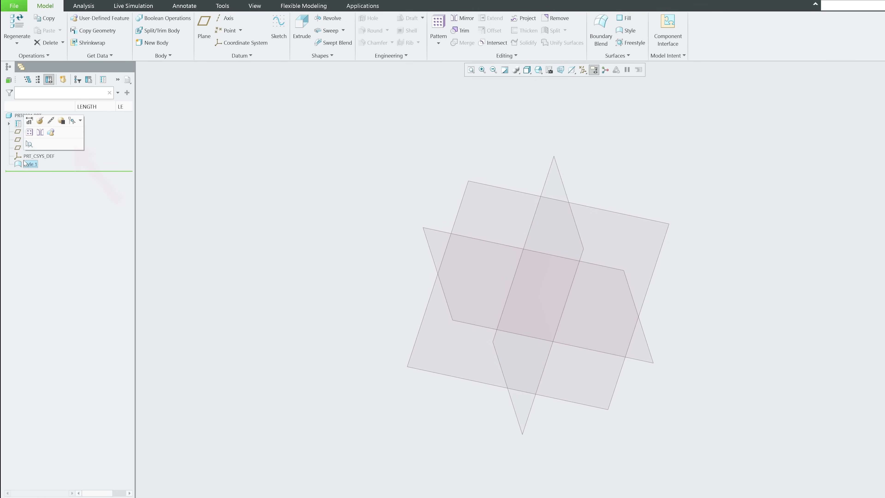
left_click(38, 121)
middle_click_drag(325, 172, 378, 182)
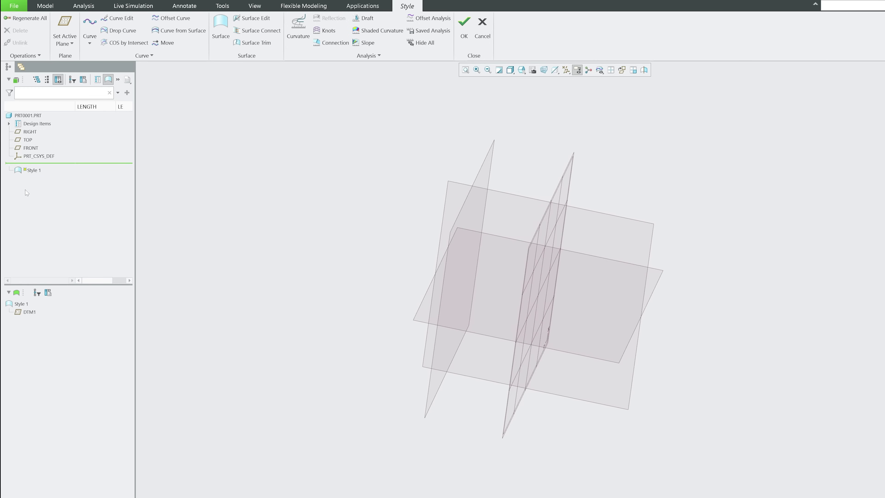
left_click(465, 25)
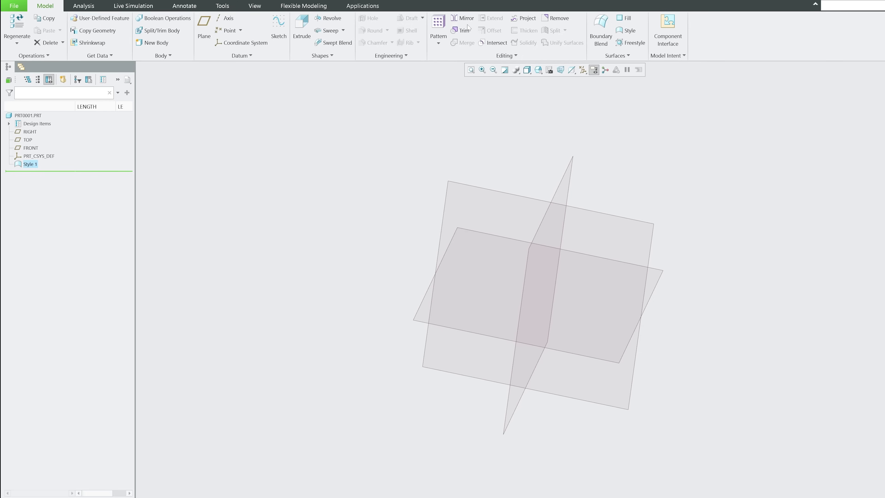
left_click(353, 147)
middle_click_drag(286, 185, 315, 184)
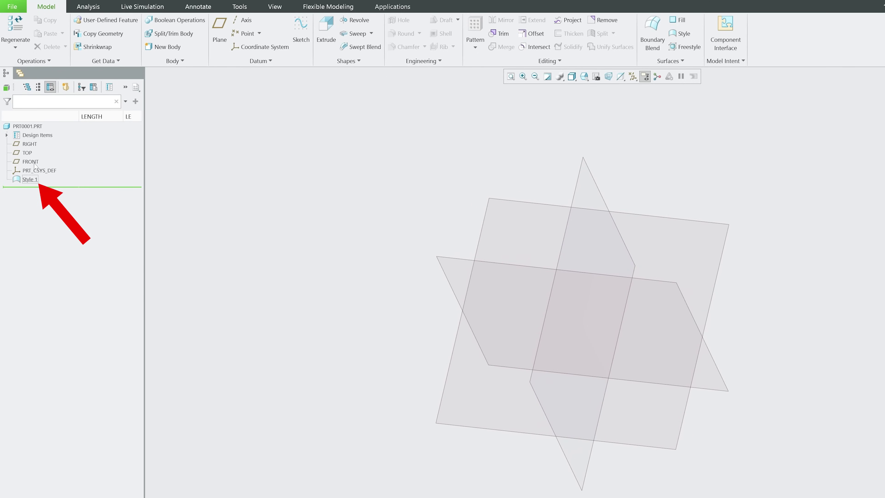
- Reopen Style 1 for editing and set the internal datum plane's offset from the TOP plane to 250
left_click(30, 179)
left_click(49, 139)
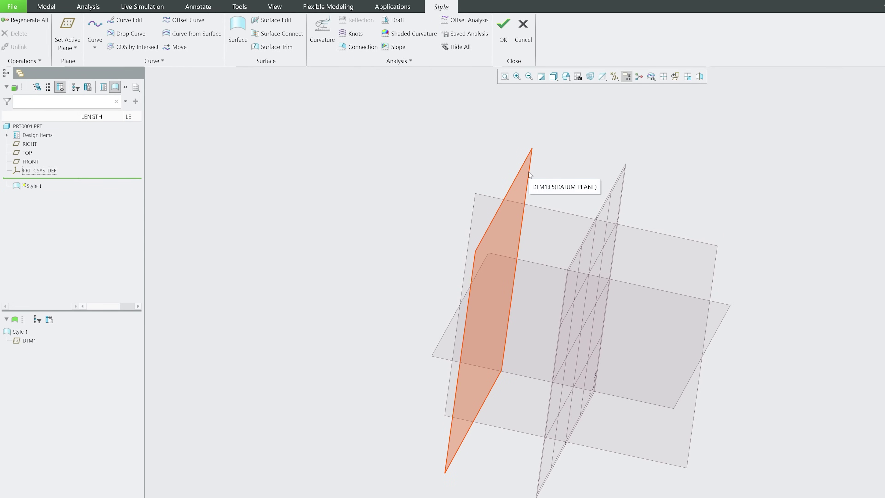
left_click(529, 172)
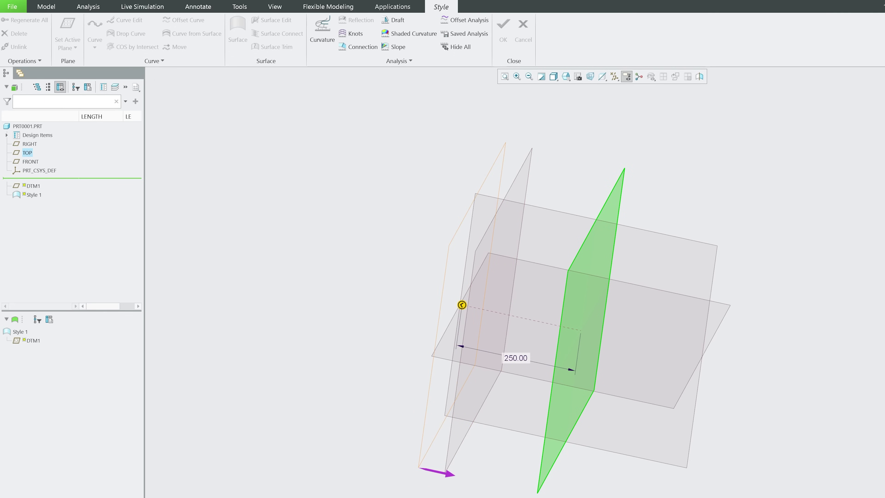
middle_click(462, 305)
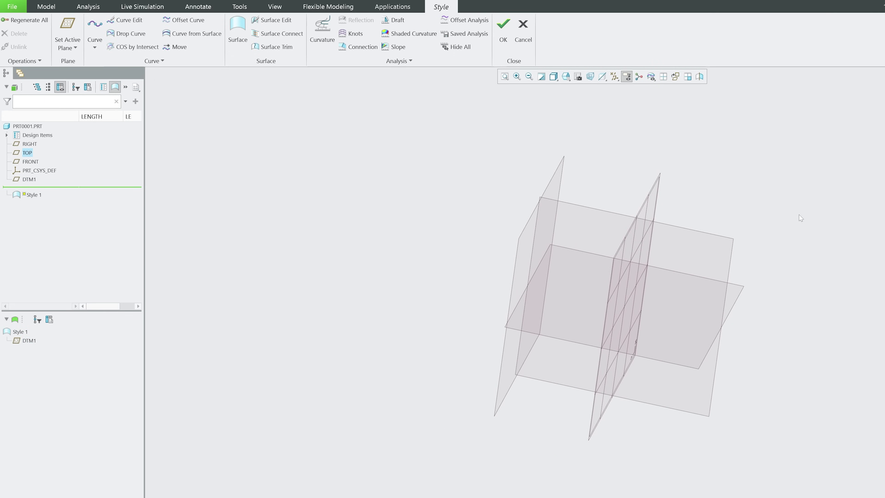
middle_click_drag(511, 126, 507, 160)
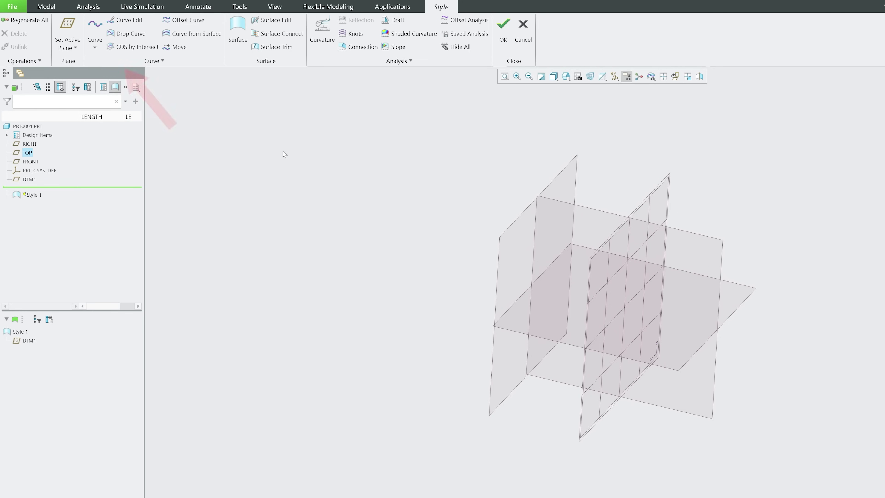
left_click(94, 45)
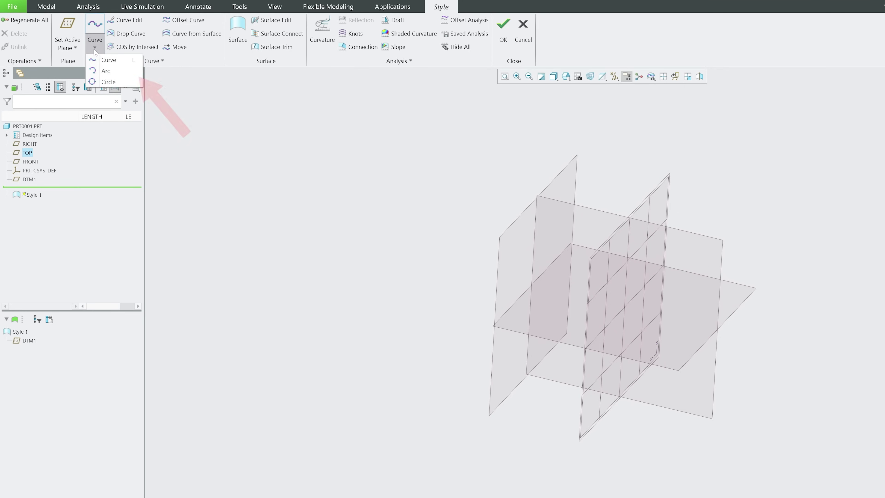
left_click(97, 61)
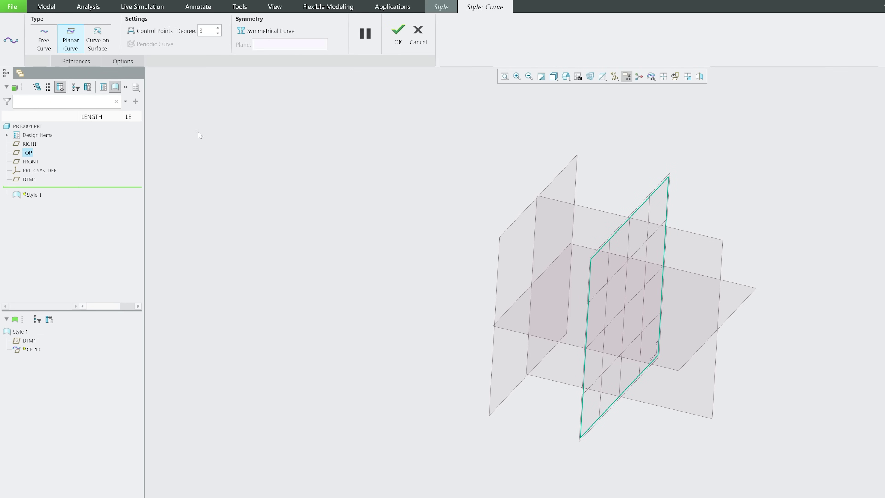
left_click(418, 43)
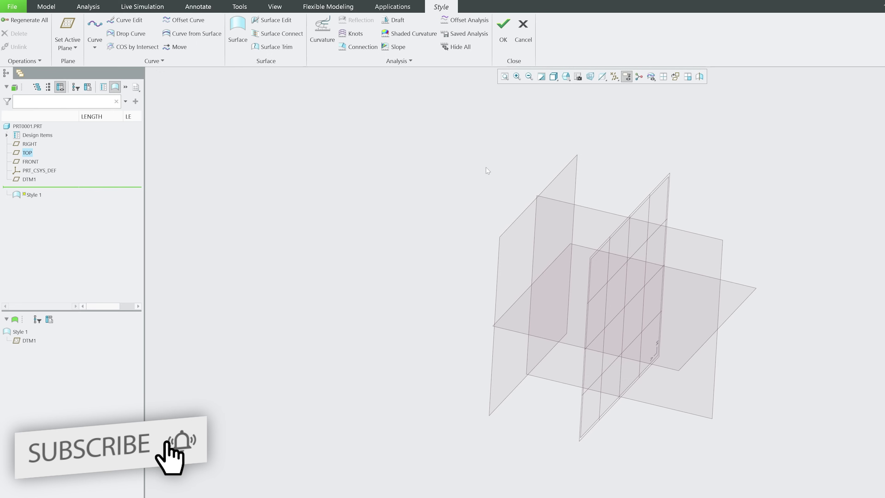
- Set the internal datum plane DTM1 as the active plane for the Style feature
left_click(571, 170)
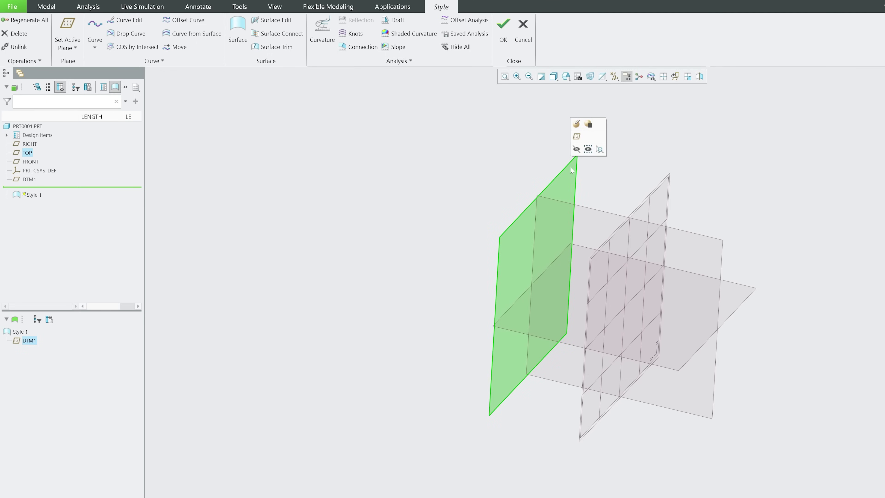
left_click(577, 137)
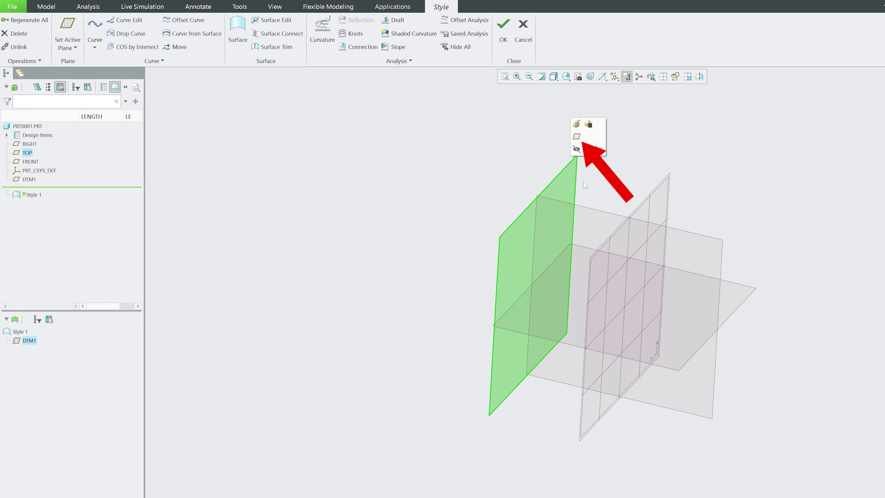
left_click(574, 165)
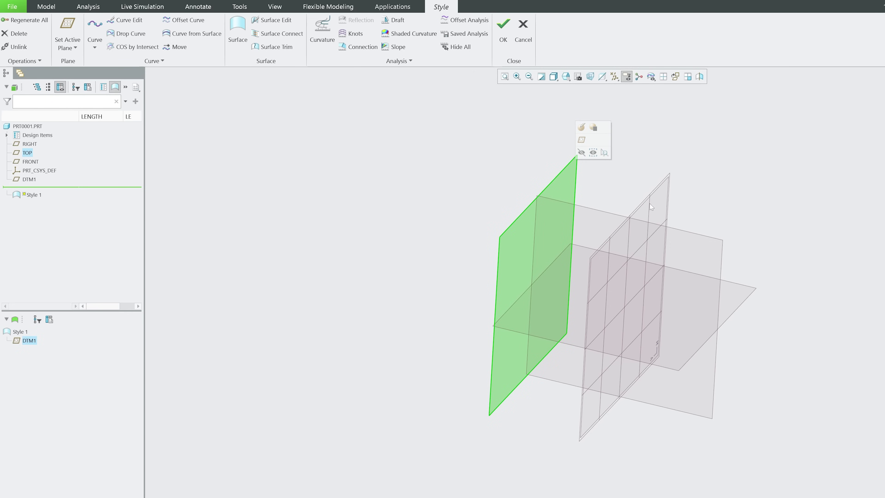
left_click(585, 141)
left_click(627, 147)
middle_click_drag(555, 166, 620, 192)
mouse_move(588, 234)
middle_mouse_down()
mouse_move(605, 211)
mouse_move(557, 227)
mouse_move(527, 251)
middle_mouse_up()
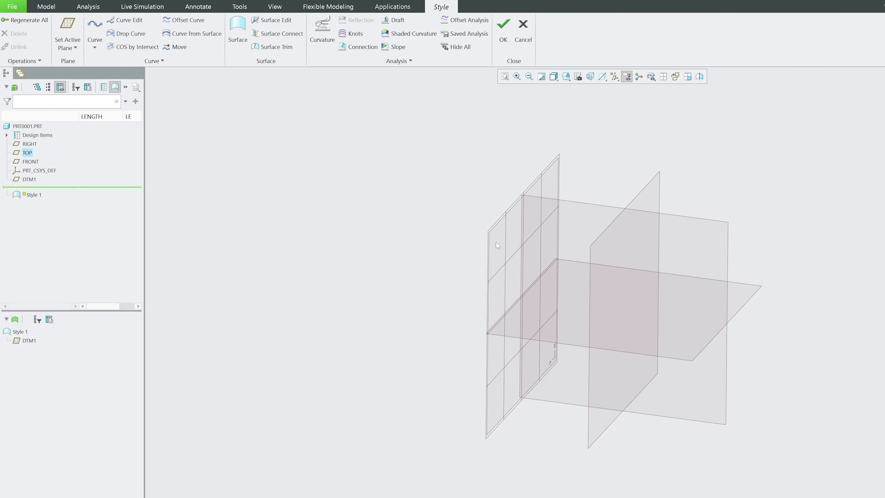
- Draw an arched free curve through several points placed in the space beside the datum planes
middle_click_drag(497, 246, 400, 175)
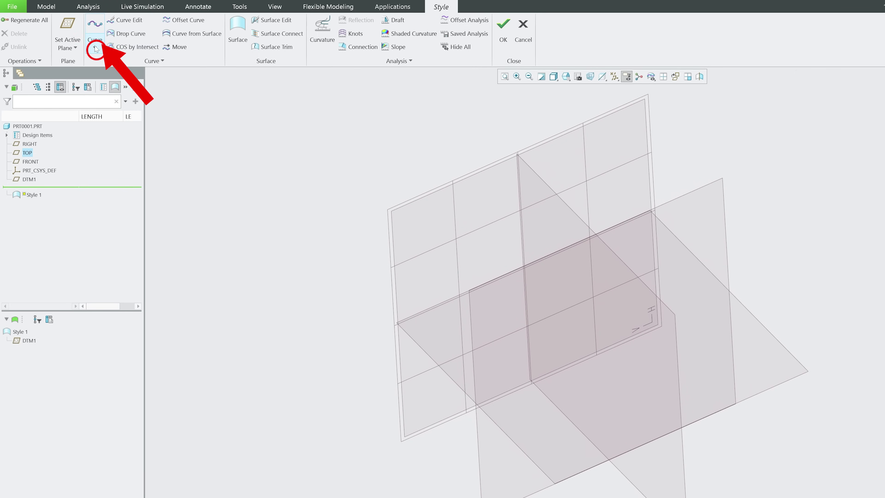
left_click(96, 48)
left_click(110, 61)
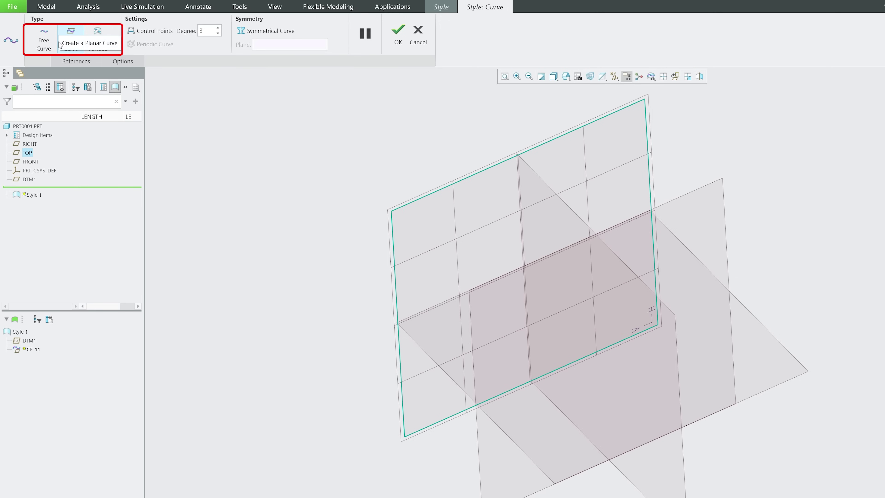
left_click(43, 41)
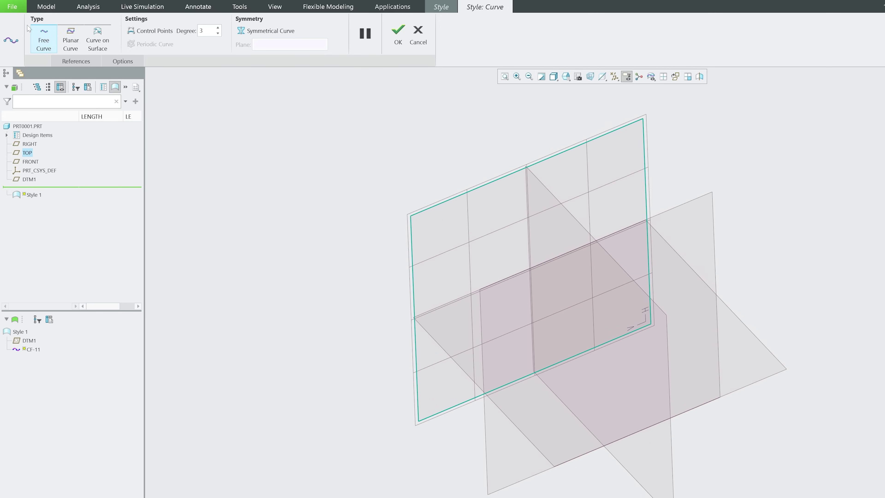
left_click(489, 151)
left_click(650, 164)
left_click(803, 202)
middle_click_drag(786, 123, 544, 216)
left_click(399, 34)
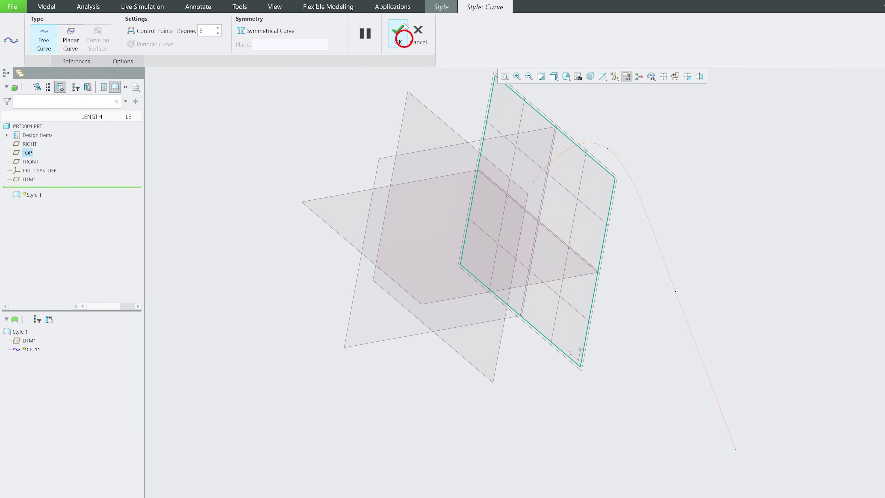
- Examine the free curve from several directions relative to the active plane DTM1
left_click(259, 141)
middle_click_drag(662, 216, 629, 252)
left_click(612, 246)
left_click(559, 230)
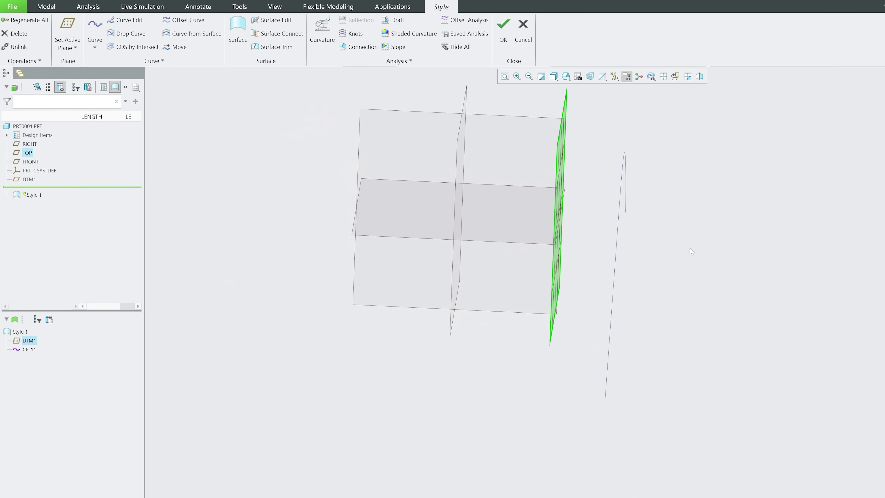
left_click(690, 249)
mouse_move(690, 249)
middle_mouse_down()
mouse_move(624, 241)
mouse_move(672, 263)
mouse_move(592, 258)
mouse_move(595, 250)
middle_mouse_up()
left_click(625, 241)
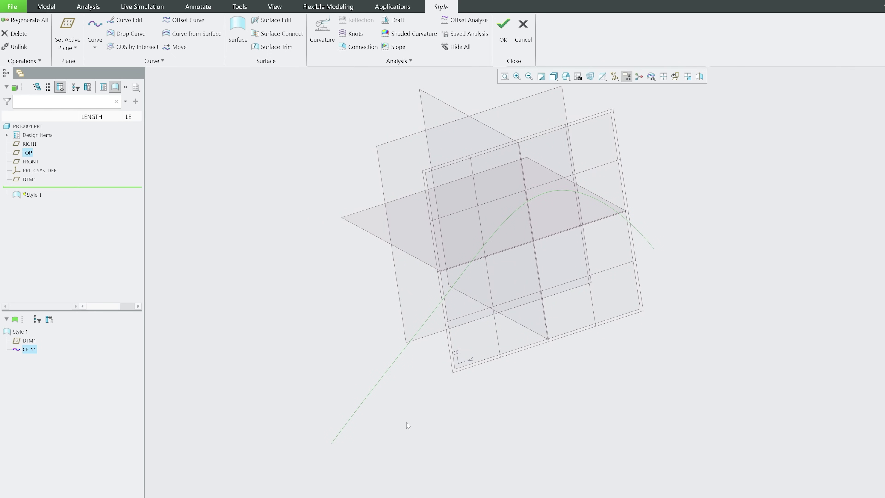
left_click(399, 333)
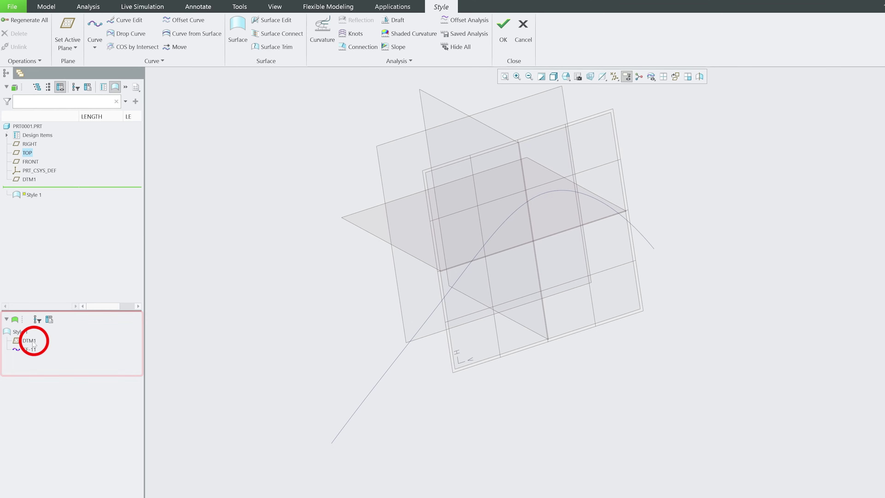
- Open the free curve CF-11 for editing and reshape it by moving an interior point and its lower end point
left_click(31, 350)
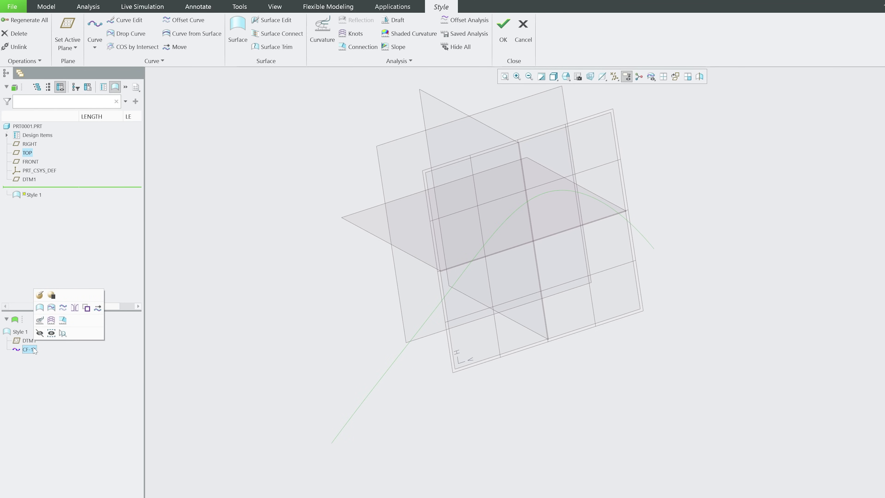
left_click(39, 296)
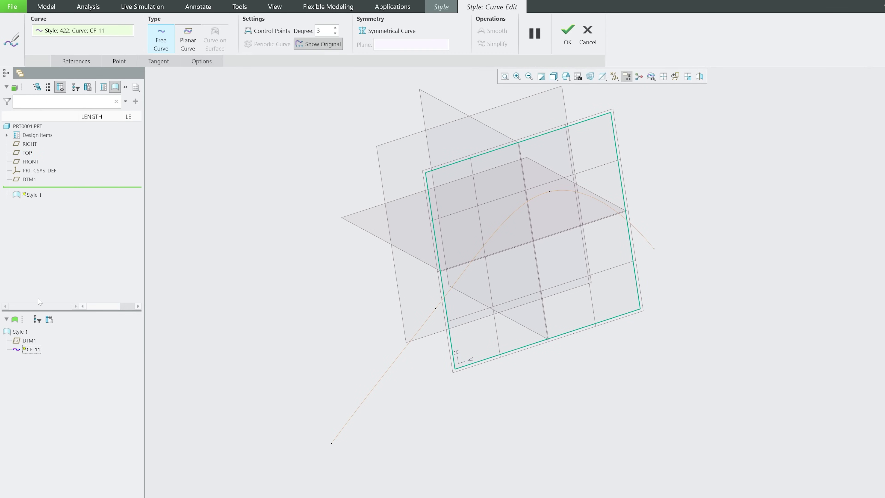
mouse_move(350, 186)
middle_mouse_down()
mouse_move(527, 304)
mouse_move(357, 215)
middle_mouse_up()
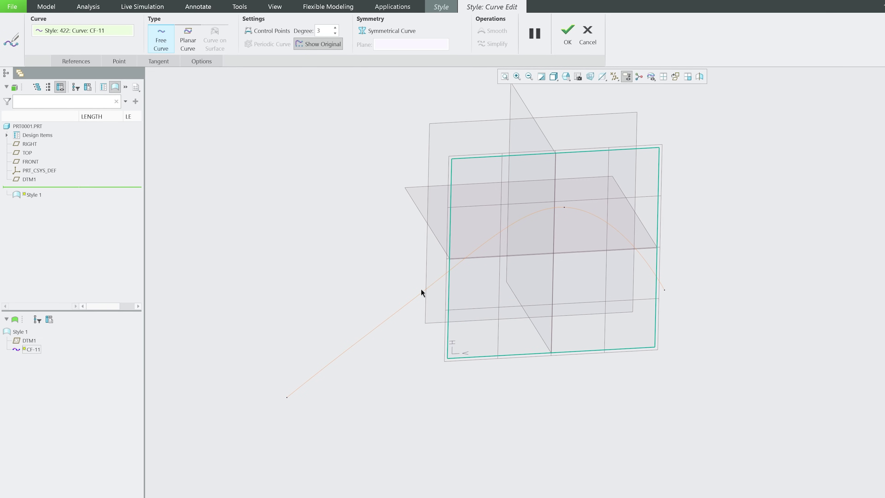
left_click_drag(421, 292, 402, 269)
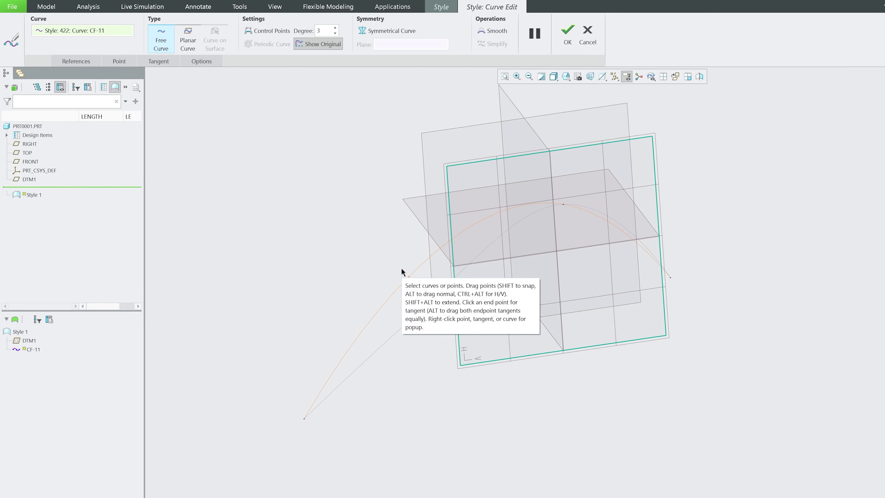
mouse_move(324, 316)
middle_mouse_down()
mouse_move(383, 289)
mouse_move(409, 295)
mouse_move(385, 288)
mouse_move(352, 302)
mouse_move(393, 398)
middle_mouse_up()
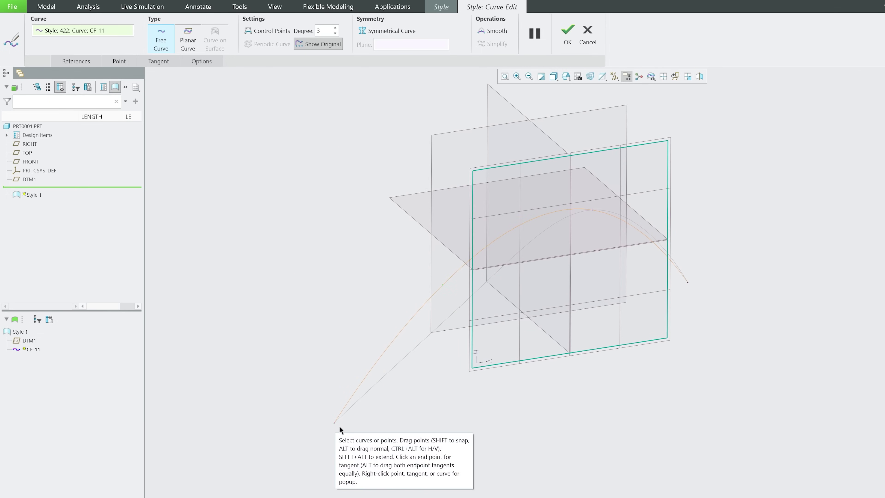
mouse_move(334, 423)
left_mouse_down()
mouse_move(332, 386)
mouse_move(320, 411)
mouse_move(348, 431)
left_mouse_up()
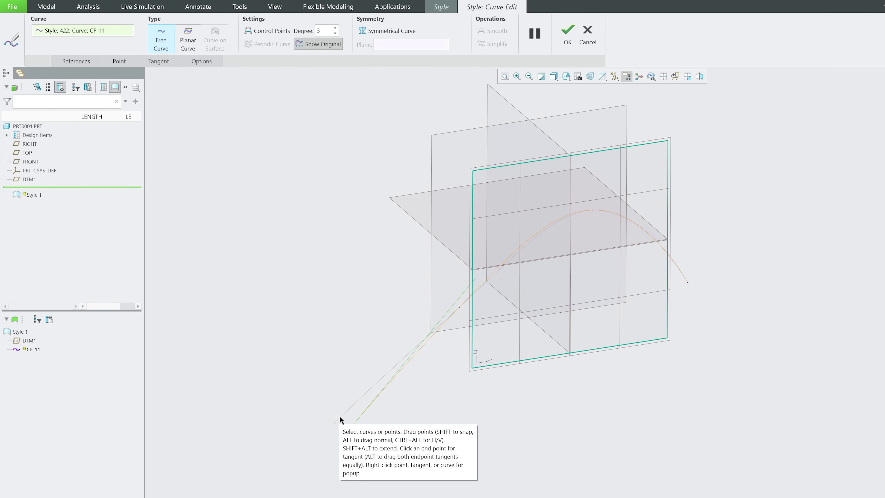
- Split the graphics area into four simultaneous views of the model
mouse_move(339, 416)
middle_mouse_down()
mouse_move(347, 448)
mouse_move(288, 470)
mouse_move(317, 444)
mouse_move(337, 444)
mouse_move(426, 388)
mouse_move(428, 419)
mouse_move(469, 422)
mouse_move(476, 411)
middle_mouse_up()
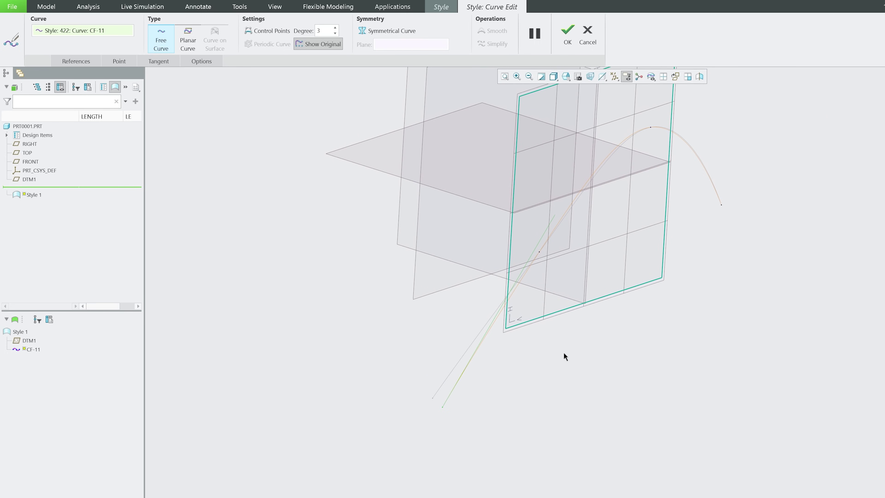
middle_click_drag(564, 352, 505, 429)
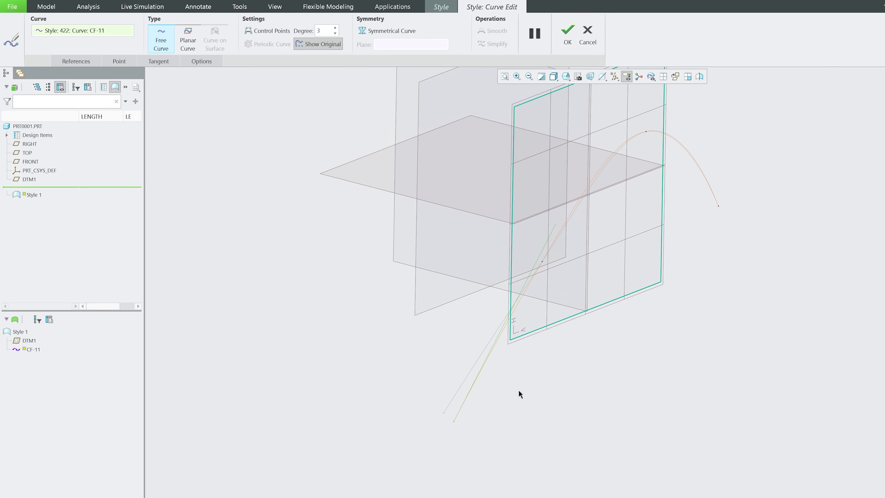
mouse_move(518, 390)
middle_mouse_down()
mouse_move(542, 379)
mouse_move(680, 90)
mouse_move(662, 99)
middle_mouse_up()
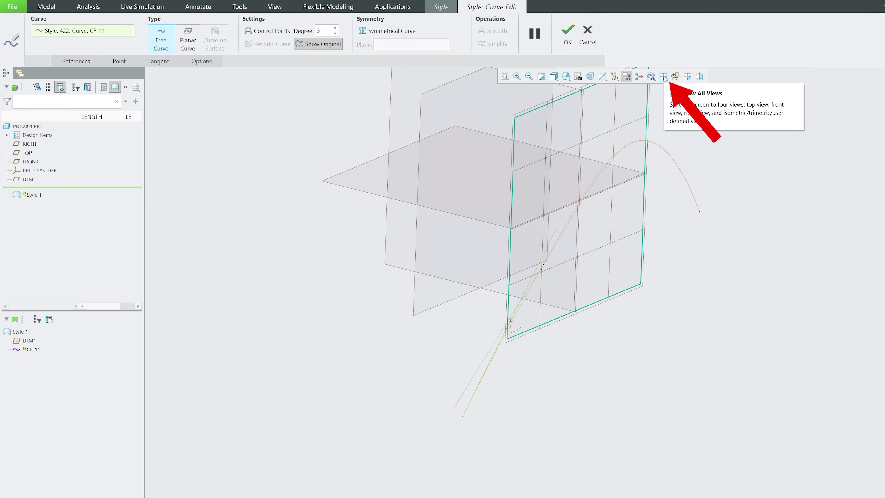
left_click(663, 77)
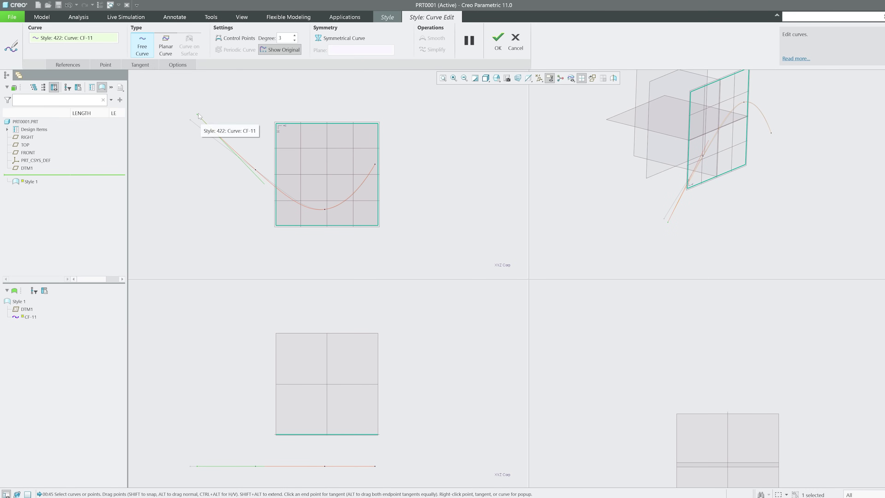
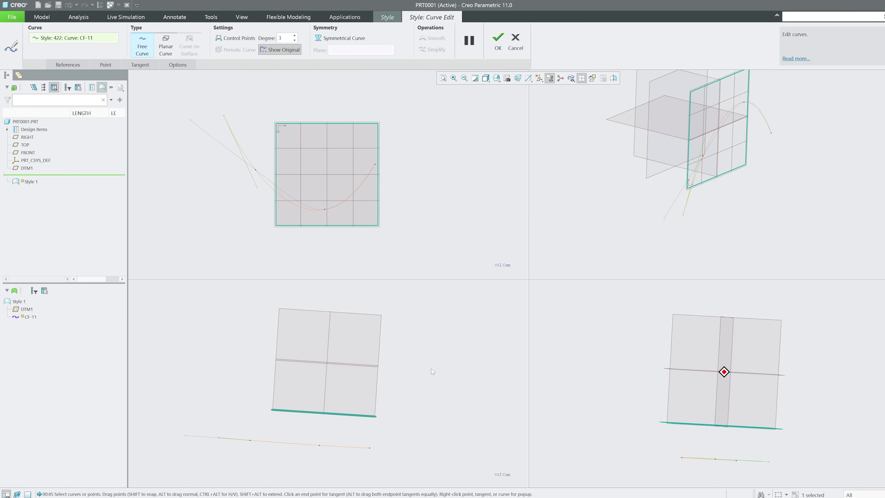
- Reshape the free curve by moving its end point and interior points in the view facing DTM1
middle_click_drag(259, 167, 257, 168)
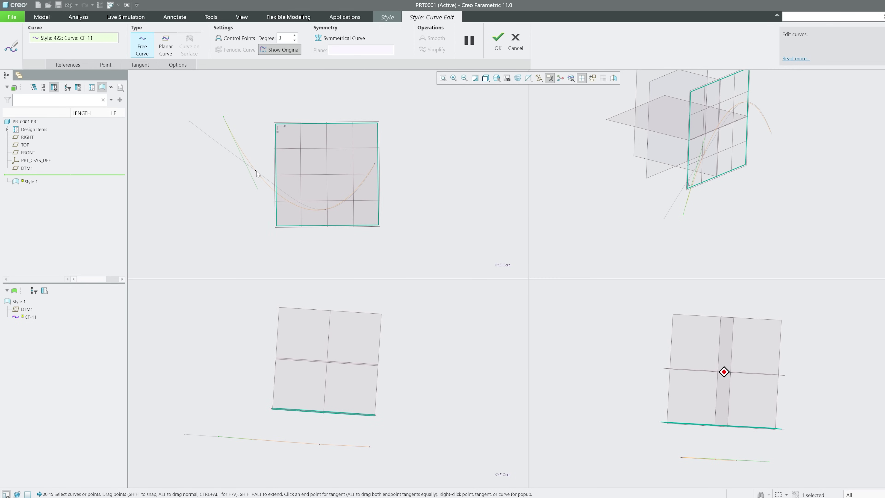
mouse_move(223, 117)
left_mouse_down()
mouse_move(242, 114)
mouse_move(221, 128)
left_mouse_up()
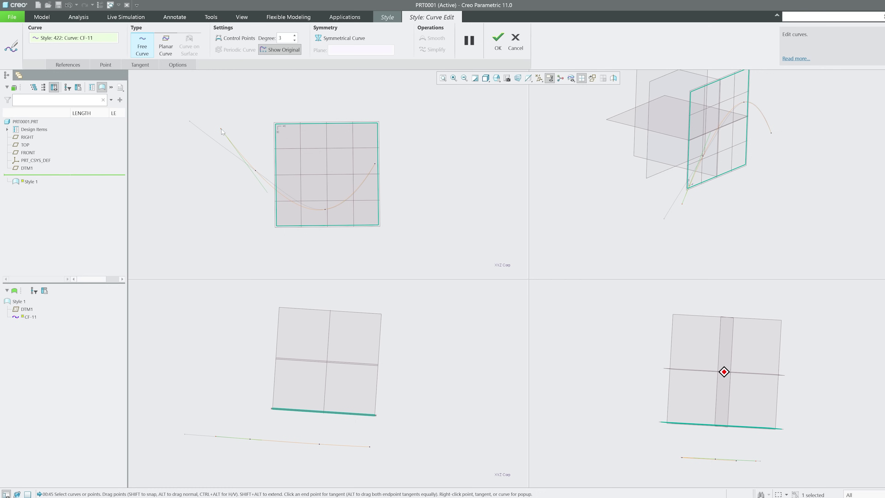
left_click(256, 170)
left_click_drag(326, 208, 325, 211)
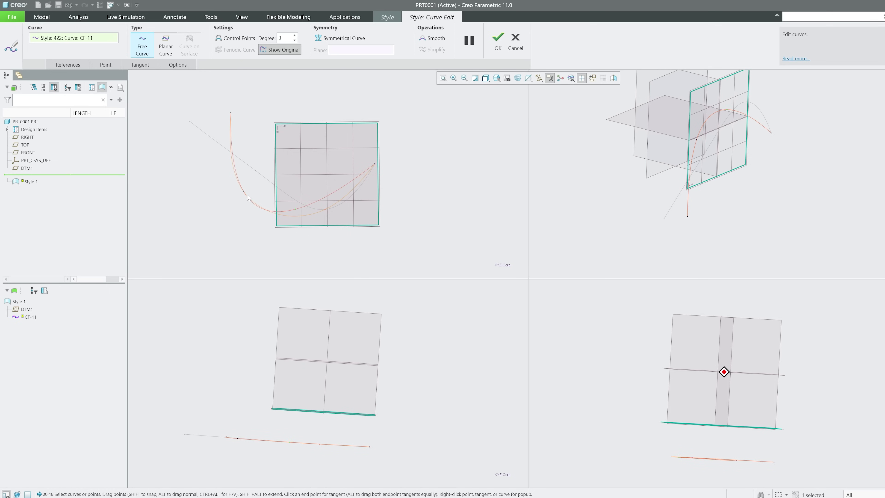
left_click_drag(243, 191, 234, 223)
left_click_drag(231, 113, 253, 126)
left_click_drag(243, 191, 236, 220)
- Enlarge the view that faces DTM1 by shifting the horizontal and vertical dividers between the four views
middle_click_drag(237, 219, 281, 150)
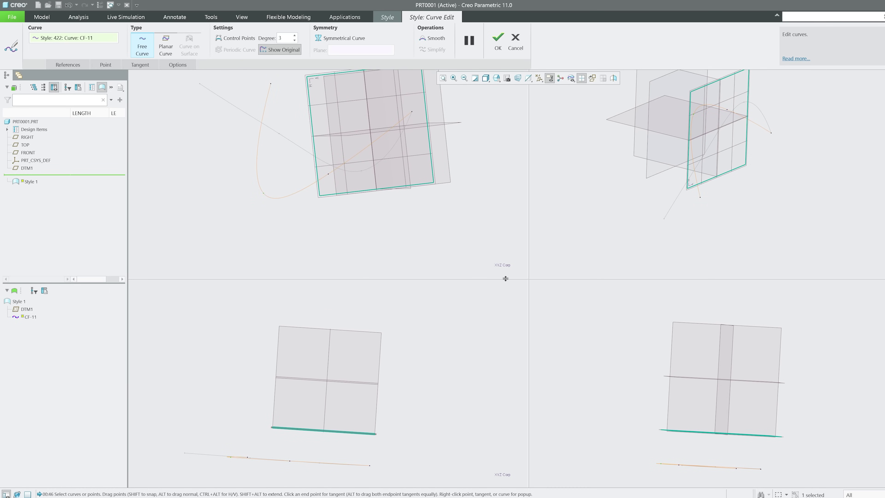
left_click_drag(501, 313, 502, 321)
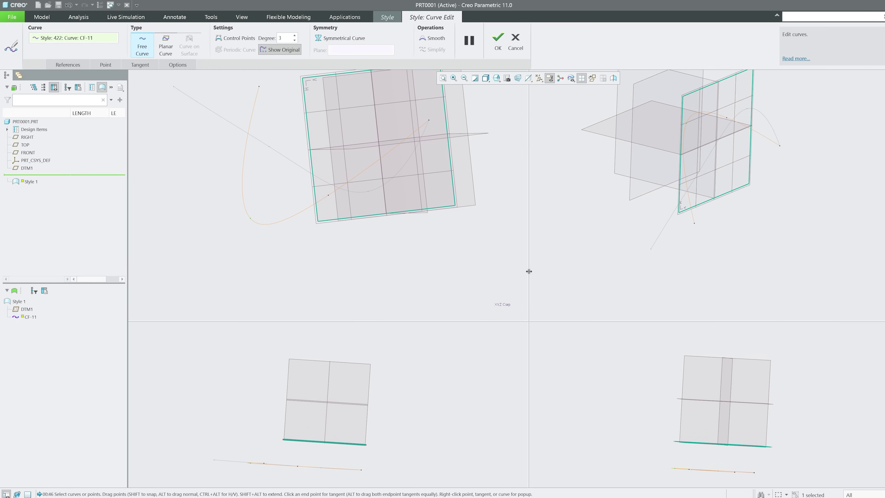
left_click_drag(529, 271, 591, 269)
mouse_move(523, 265)
middle_mouse_down()
mouse_move(511, 247)
mouse_move(536, 170)
mouse_move(479, 103)
mouse_move(438, 126)
mouse_move(387, 128)
mouse_move(264, 64)
middle_mouse_up()
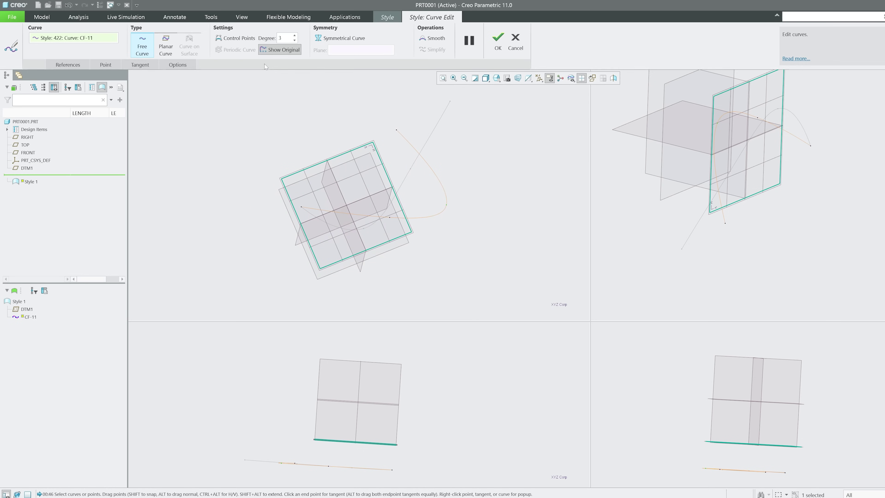
- Switch the free curve to control-point editing and move its control points to widen the arch
left_click(237, 38)
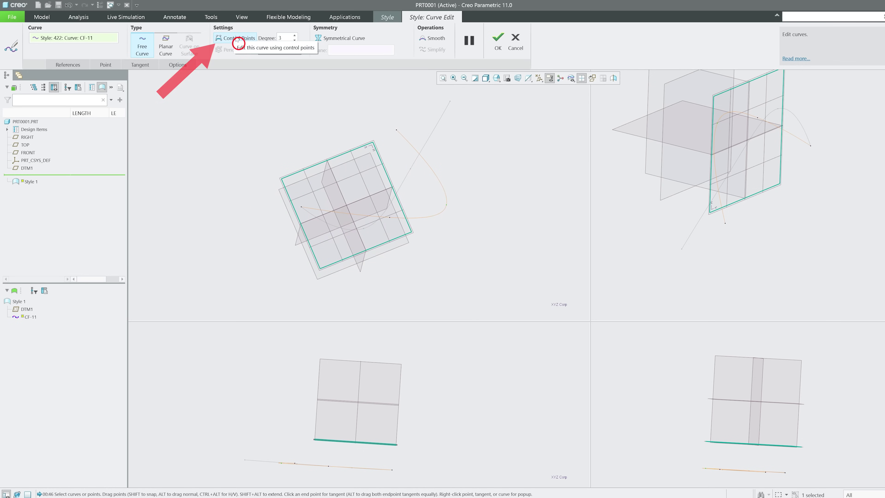
scroll(363, 219, "down", 1)
middle_click_drag(371, 226, 351, 203)
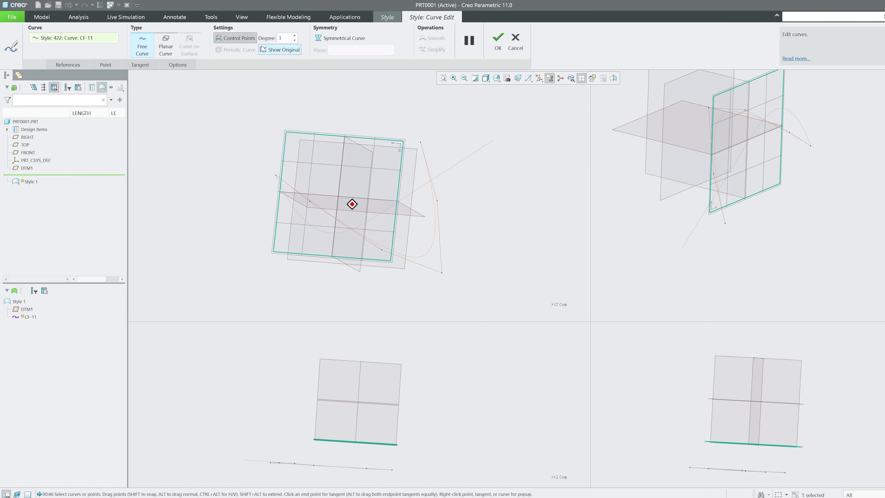
scroll(394, 216, "down", 1)
middle_click_drag(358, 254, 337, 236, "shift")
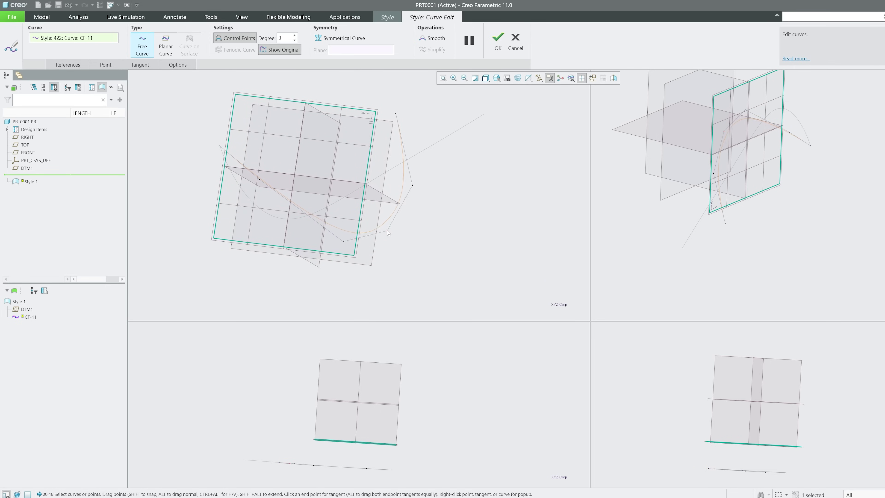
left_click_drag(343, 242, 310, 240)
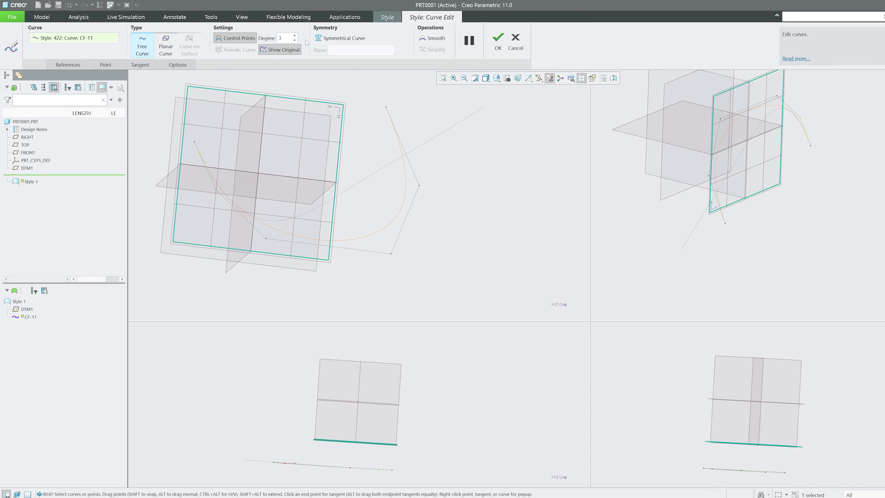
- Raise the free curve's degree to 7 and move one of its control points outward
left_click(294, 36)
left_click(294, 35)
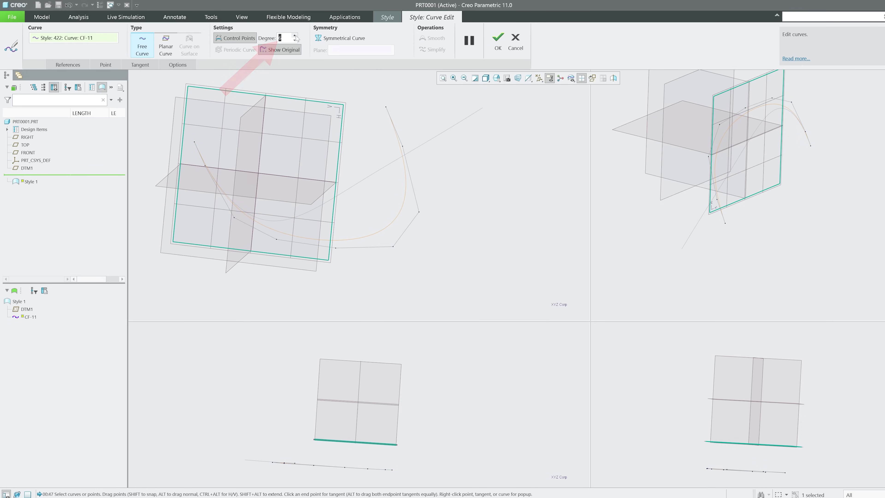
left_click(294, 35)
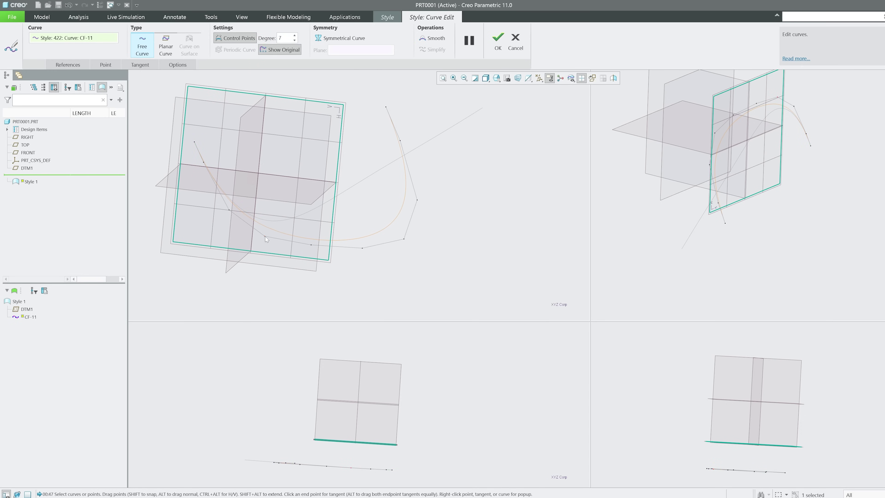
left_click_drag(264, 236, 257, 255)
- Lower the free curve's degree and accept the curve edits
scroll(343, 259, "up", 2)
scroll(357, 255, "down", 3)
middle_click_drag(357, 254, 357, 255)
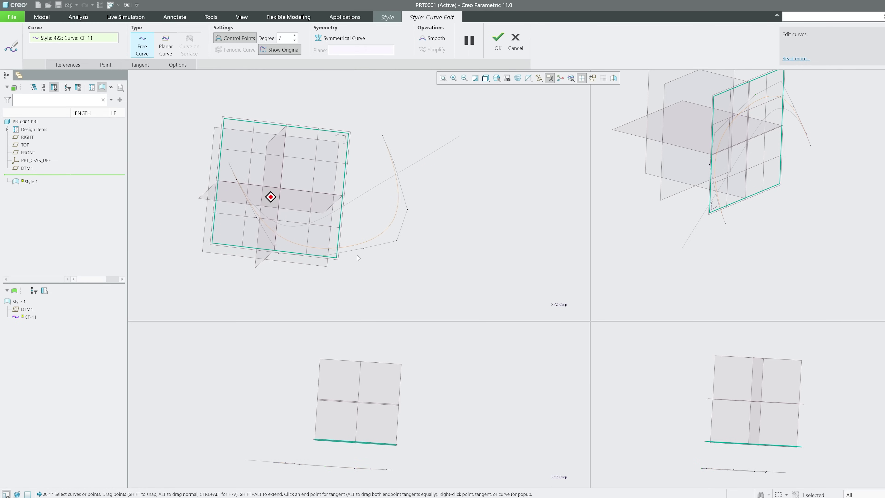
middle_click_drag(357, 255, 339, 263)
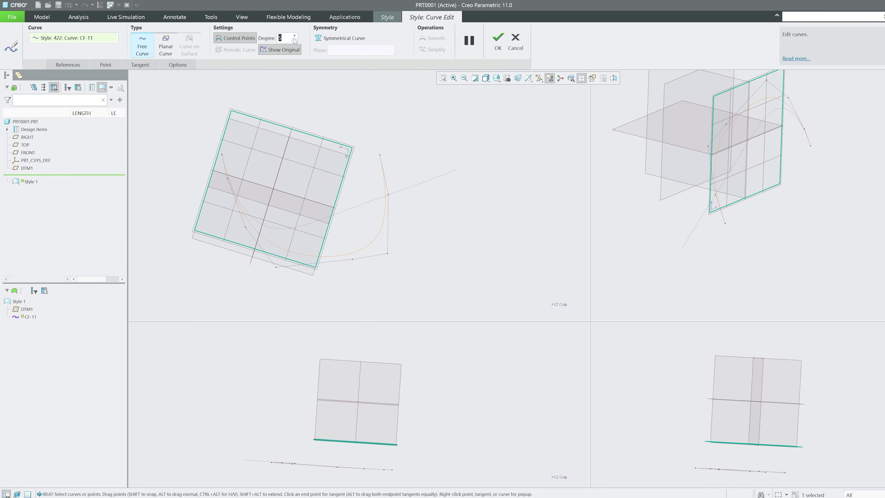
left_click(294, 41)
left_click(138, 66)
left_click(105, 65)
left_click(92, 68)
left_click(498, 39)
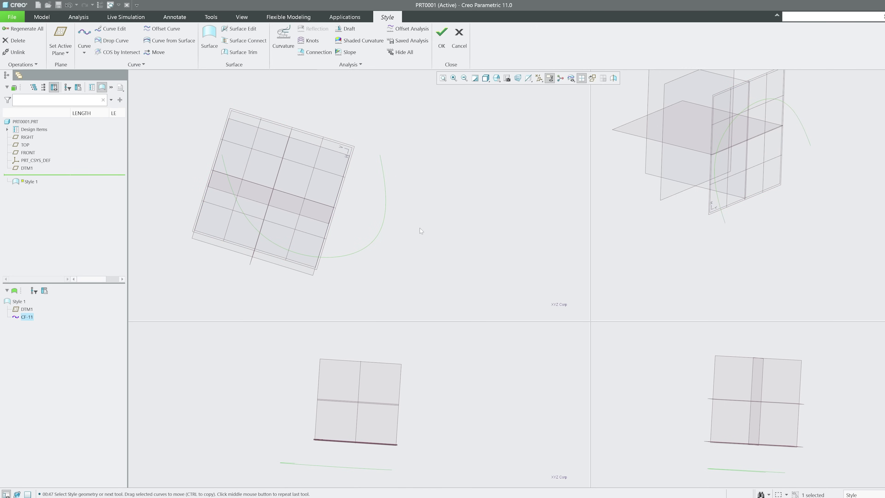
- Set the RIGHT datum plane as the active plane for the Style feature
key("ctrl+d")
mouse_move(421, 225)
middle_mouse_down()
mouse_move(448, 210)
mouse_move(423, 182)
mouse_move(386, 169)
middle_mouse_up()
left_click(480, 410)
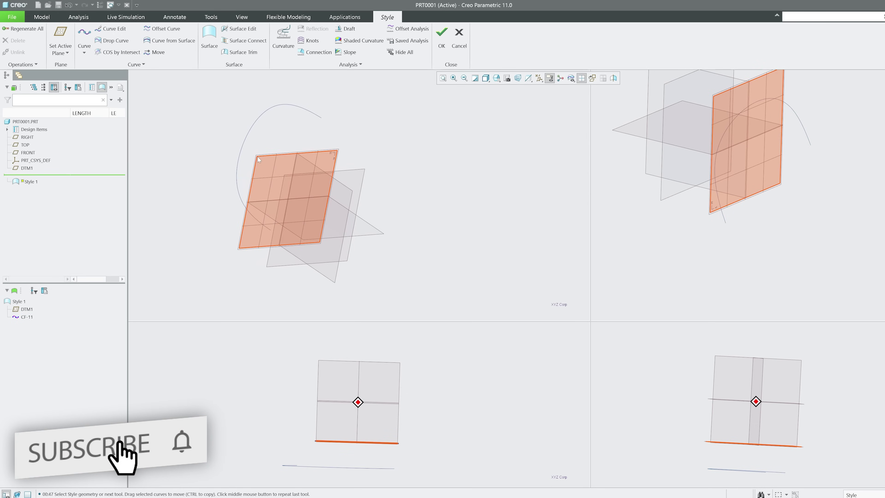
mouse_move(299, 181)
middle_mouse_down()
mouse_move(343, 220)
mouse_move(376, 240)
mouse_move(381, 235)
mouse_move(371, 250)
middle_mouse_up()
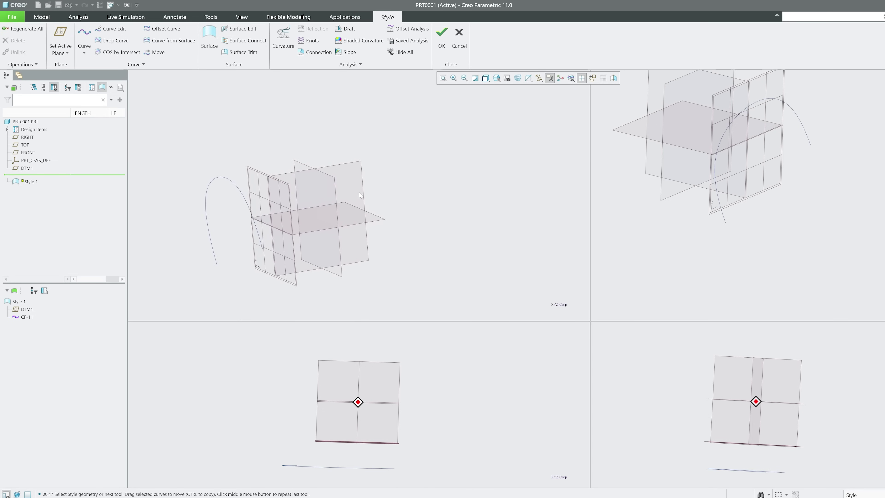
right_click(360, 175)
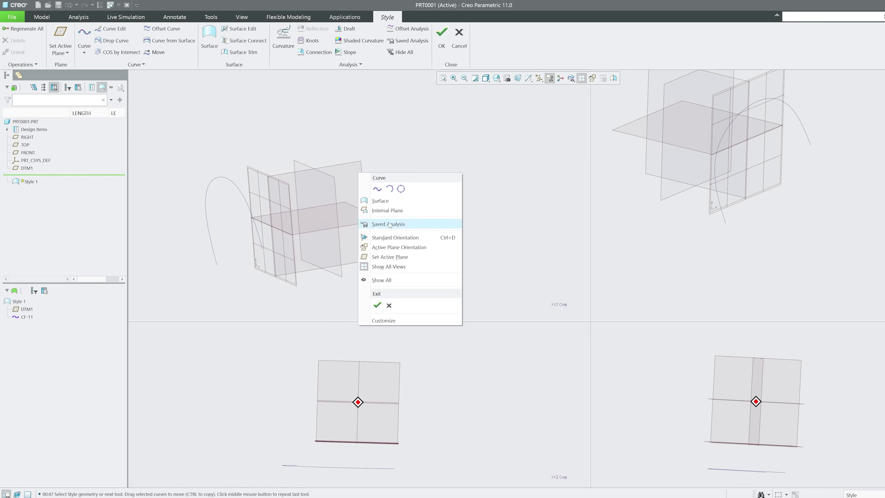
left_click(394, 257)
left_click(360, 164)
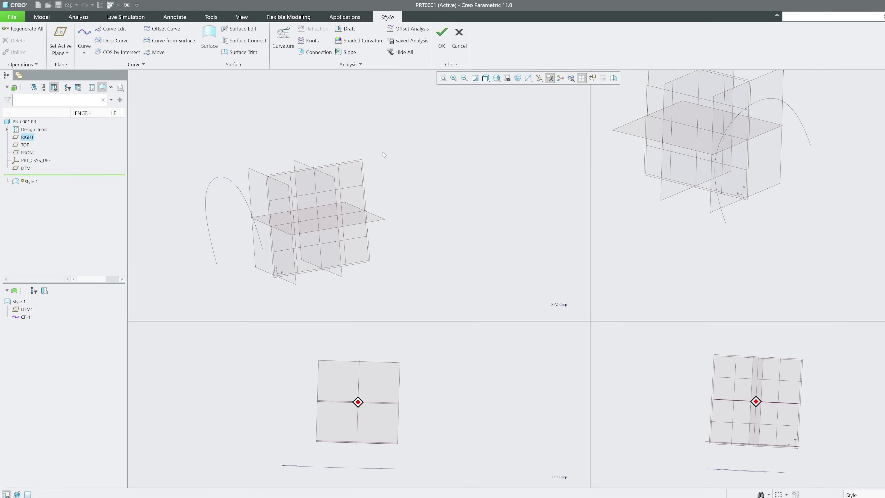
- Draw an arched planar curve through several points on the active RIGHT plane and select the finished curve
mouse_move(356, 174)
middle_mouse_down("shift")
mouse_move(382, 182)
mouse_move(423, 173)
mouse_move(448, 146)
mouse_move(358, 109)
mouse_move(512, 174)
middle_mouse_up("shift")
left_click(84, 52)
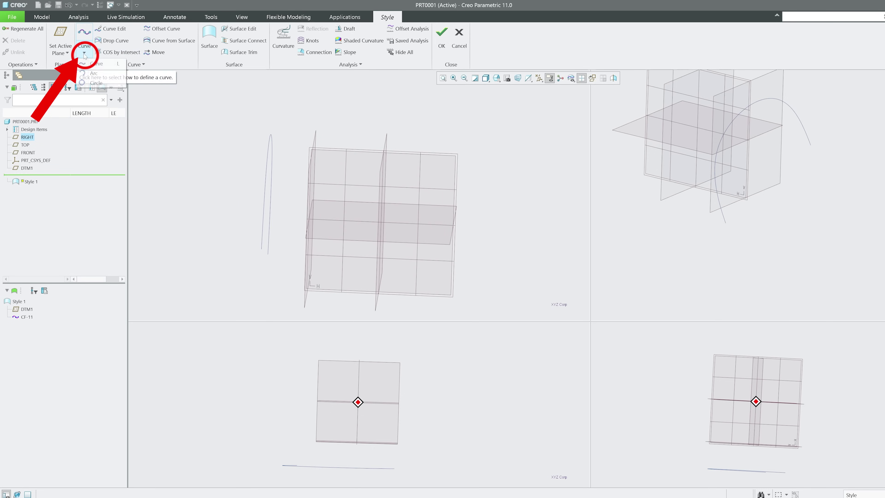
left_click(93, 65)
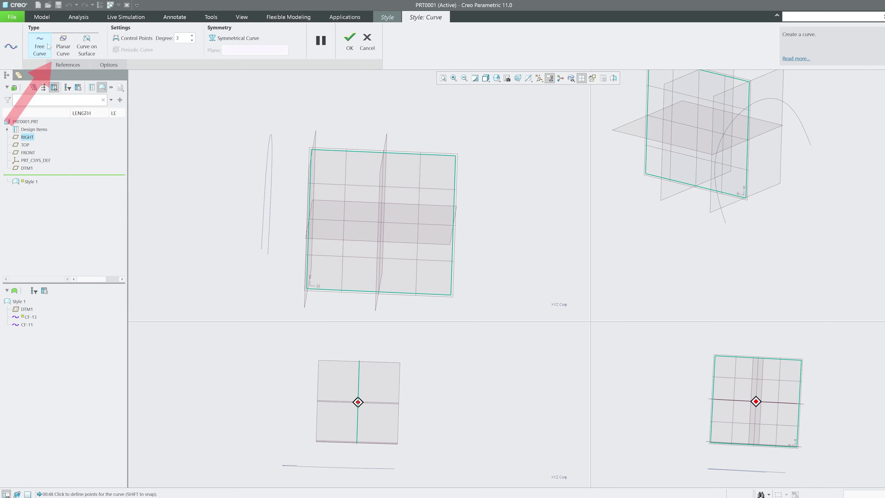
left_click(69, 46)
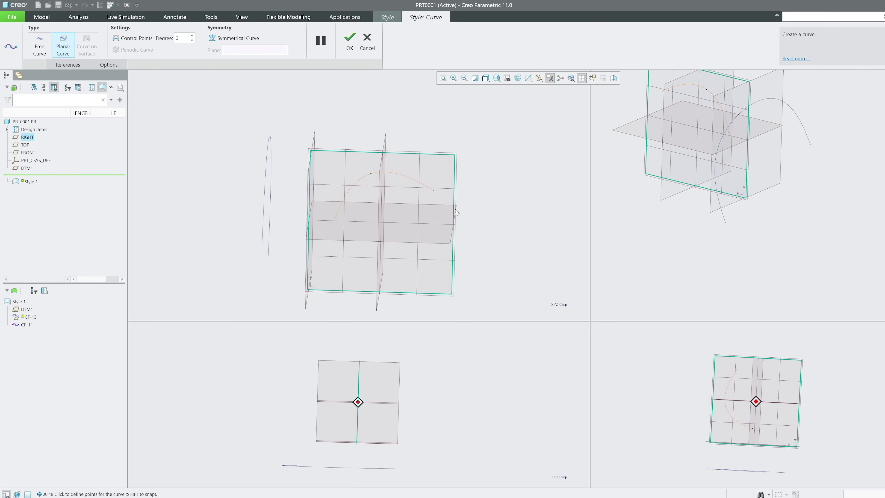
left_click(350, 38)
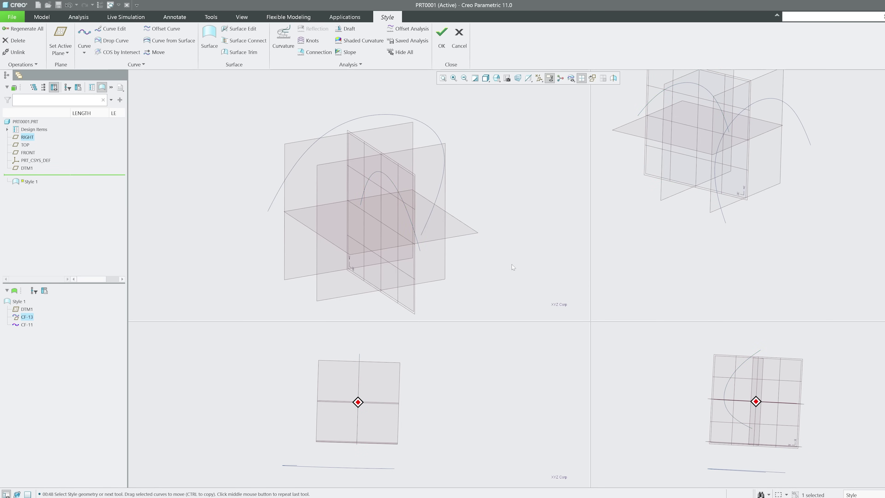
middle_click_drag(512, 265, 493, 207)
left_click(492, 207)
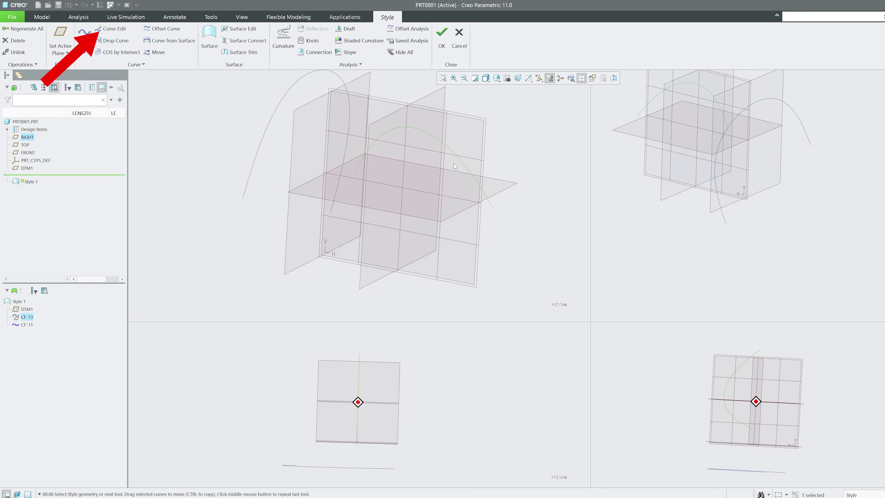
- Edit the planar curve and move its two interior interpolation points slightly to reshape the arch
left_click(111, 29)
scroll(435, 107, "up", 3)
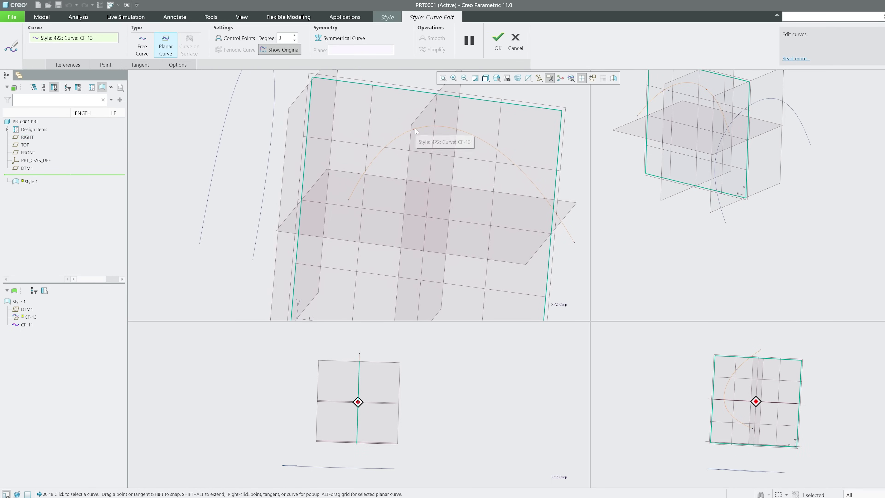
left_click_drag(415, 130, 419, 138)
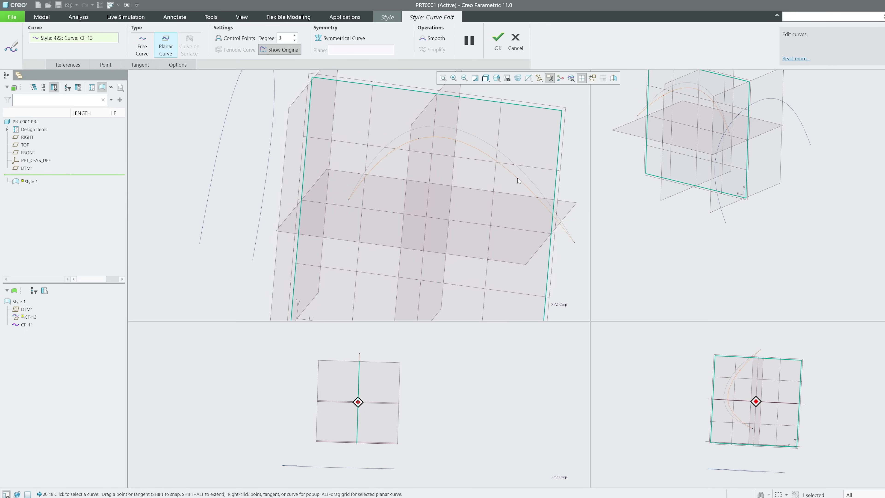
left_click_drag(518, 177, 517, 182)
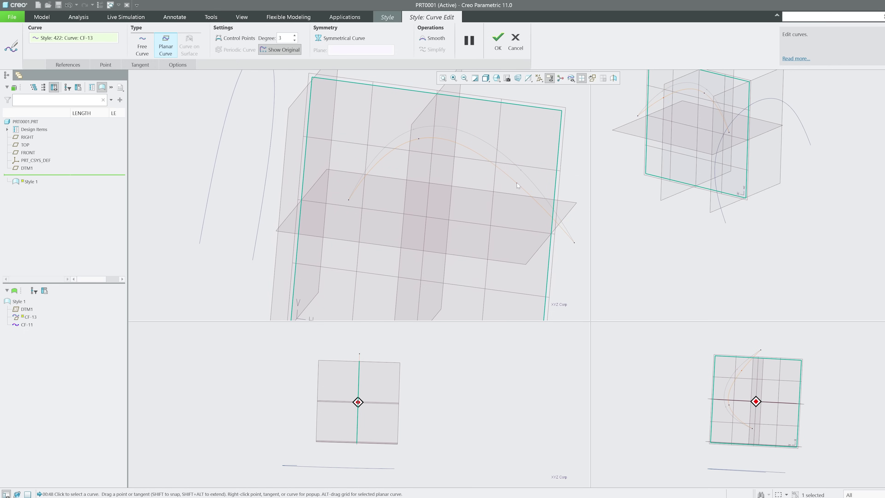
- Raise the planar curve's degree to 5 in control-point mode, return it to interpolation mode and accept the edit
left_click(235, 38)
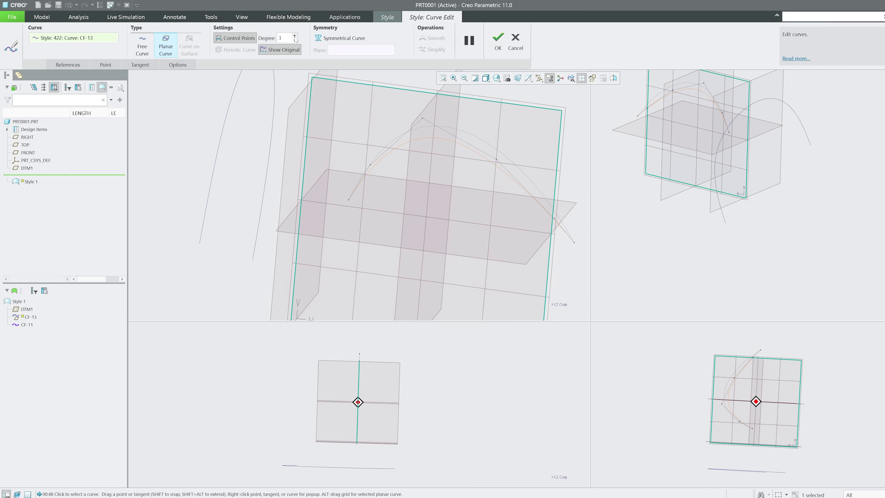
left_click(294, 36)
left_click(235, 38)
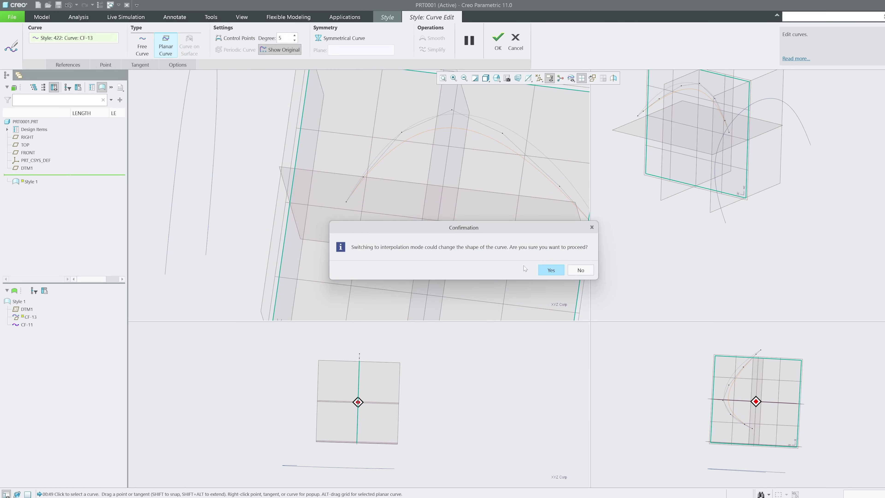
left_click(551, 270)
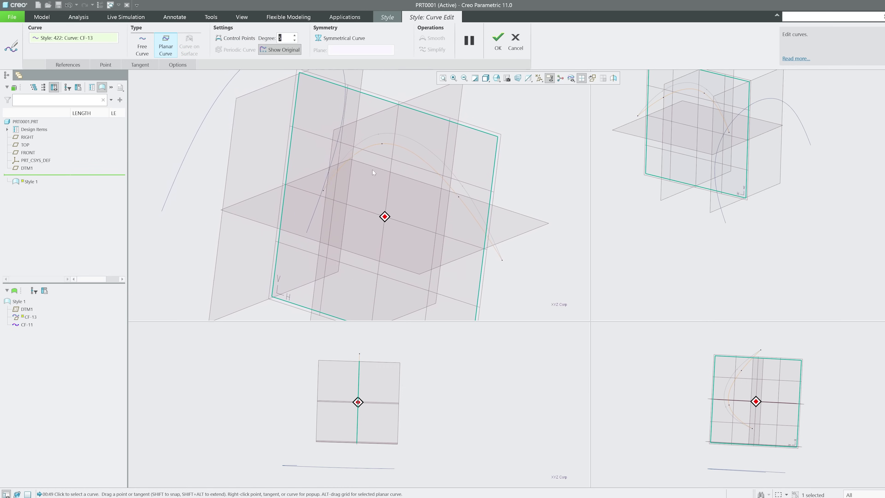
middle_click_drag(373, 169, 102, 76)
left_click(498, 43)
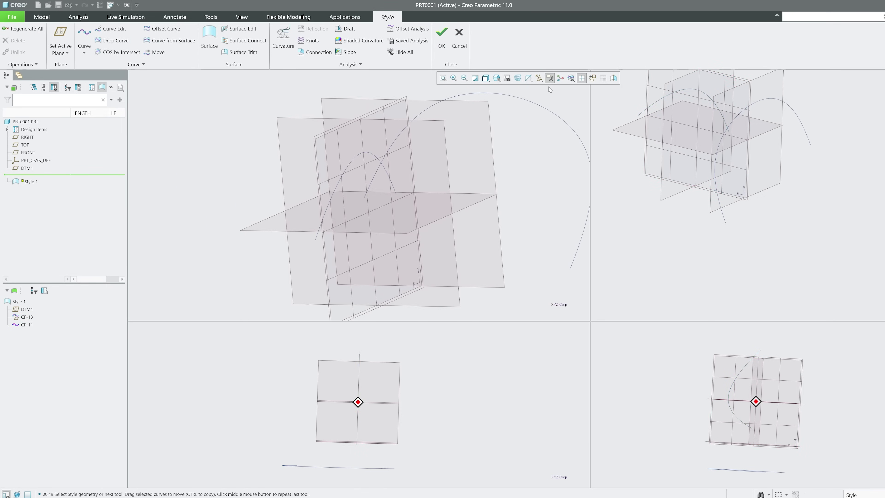
- Finish the Style feature and view its curves in the part from several angles
left_click(443, 38)
middle_click_drag(508, 228, 630, 215)
left_click(626, 187)
middle_click_drag(581, 115, 618, 194)
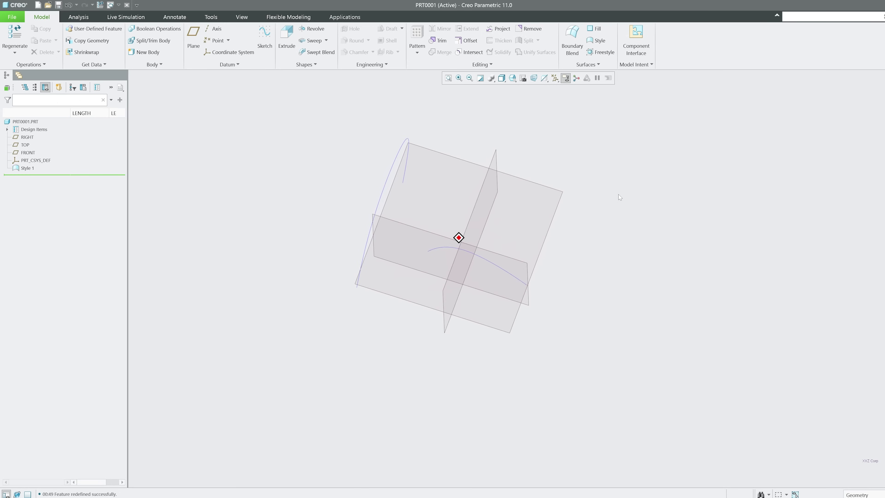
middle_click_drag(507, 95, 567, 86)
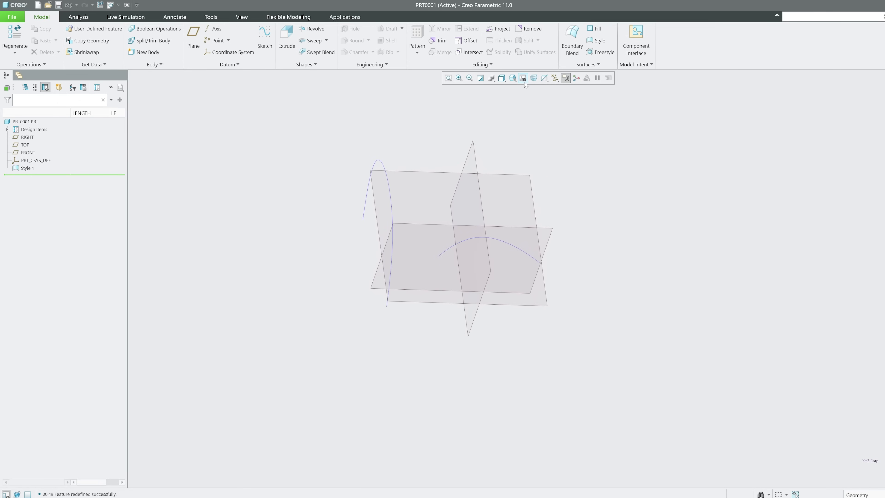
- Reopen the Style 1 feature for editing and change the display from four views to a single view
left_click(24, 169)
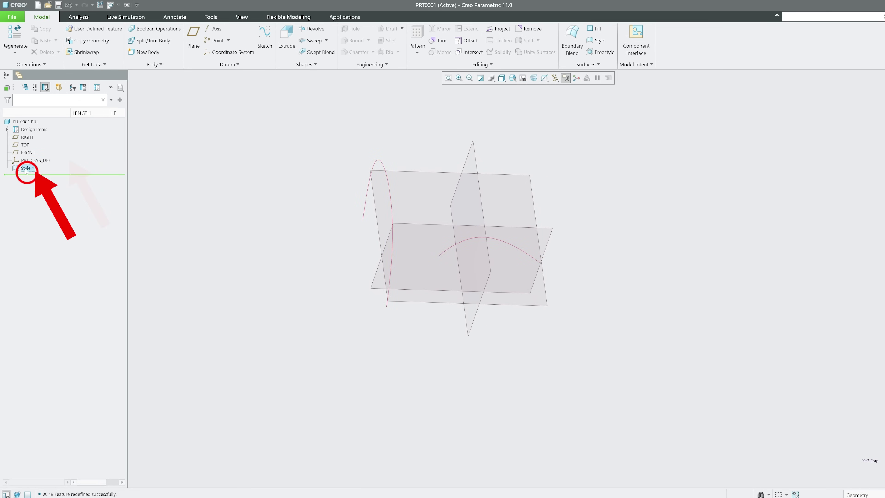
left_click(42, 133)
middle_click_drag(531, 191, 534, 166)
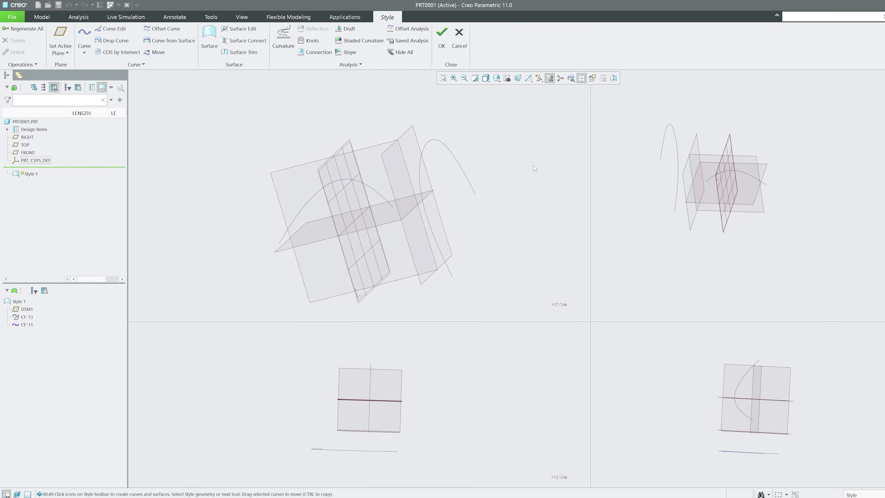
left_click(581, 78)
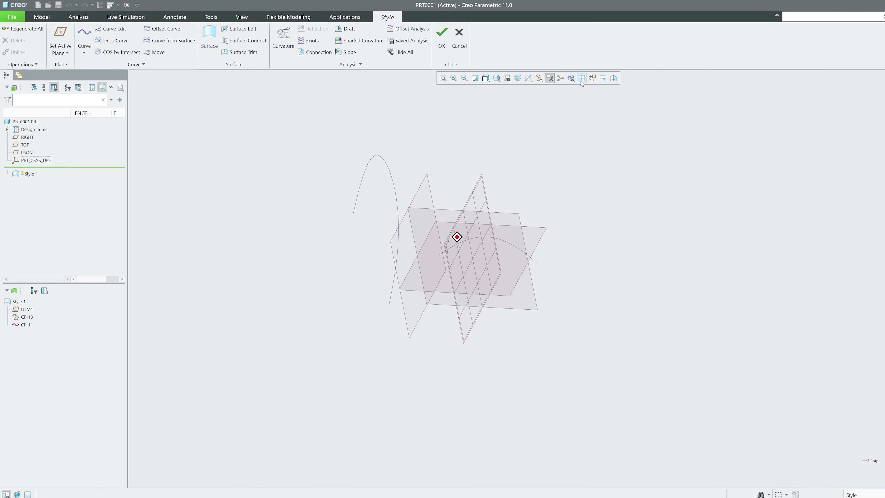
mouse_move(561, 224)
middle_mouse_down()
mouse_move(550, 277)
mouse_move(531, 263)
mouse_move(453, 270)
middle_mouse_up()
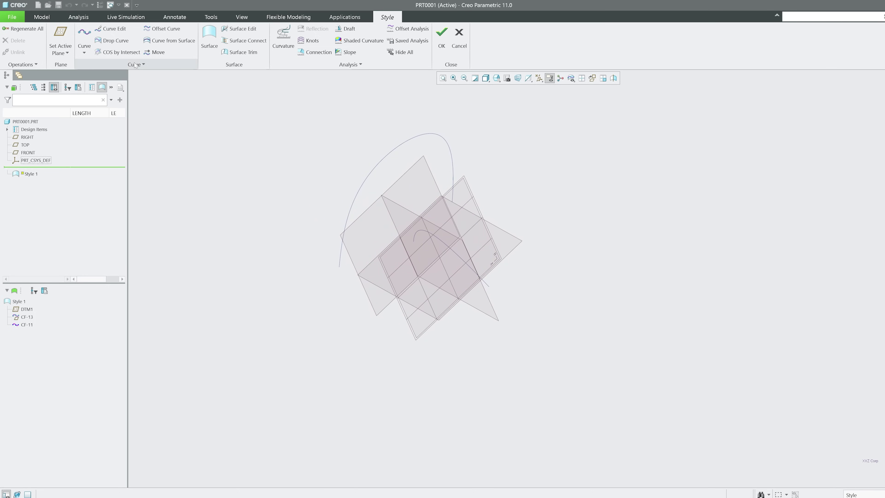
- Create a free curve snapped from one end of the large free curve to the nearest end of the planar curve
left_click(84, 55)
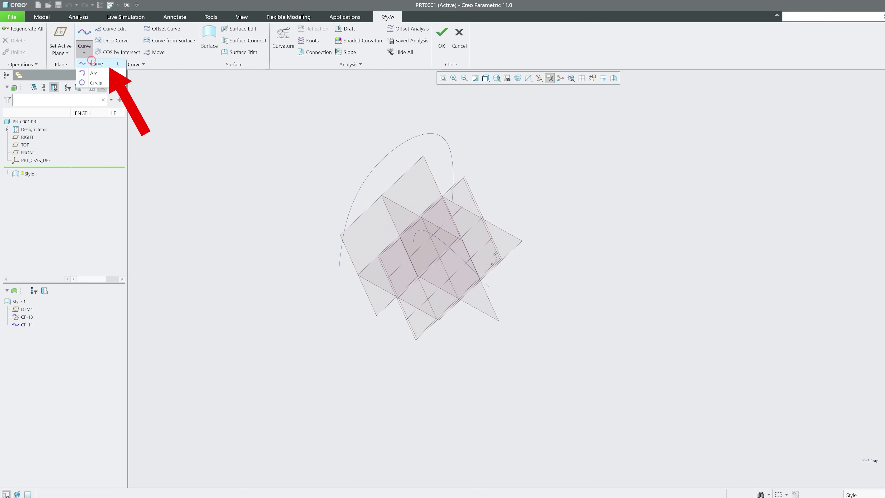
left_click(91, 65)
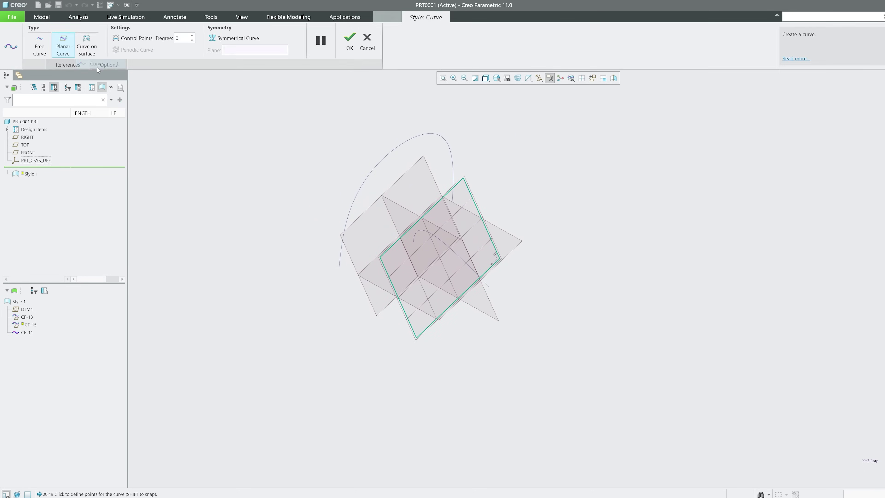
left_click(39, 45)
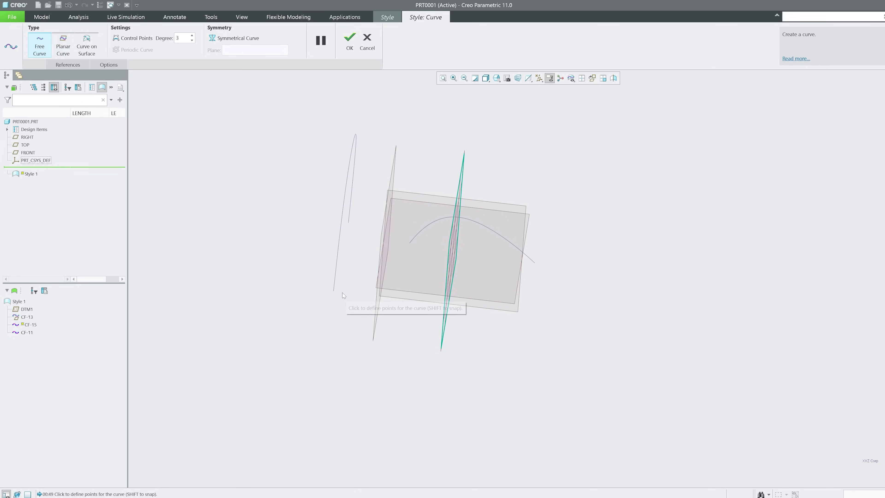
left_click(333, 291, "shift")
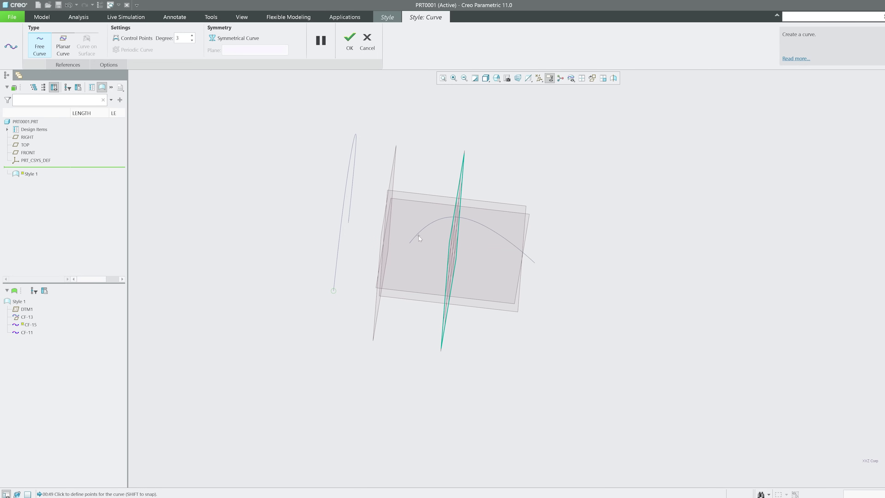
scroll(411, 244, "up", 5)
scroll(425, 239, "down", 5)
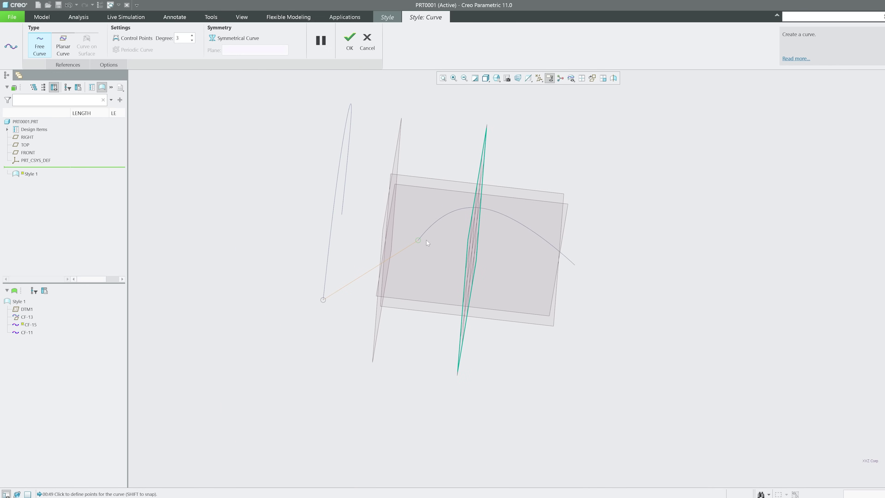
middle_click_drag(432, 254, 429, 256)
scroll(482, 232, "up", 5)
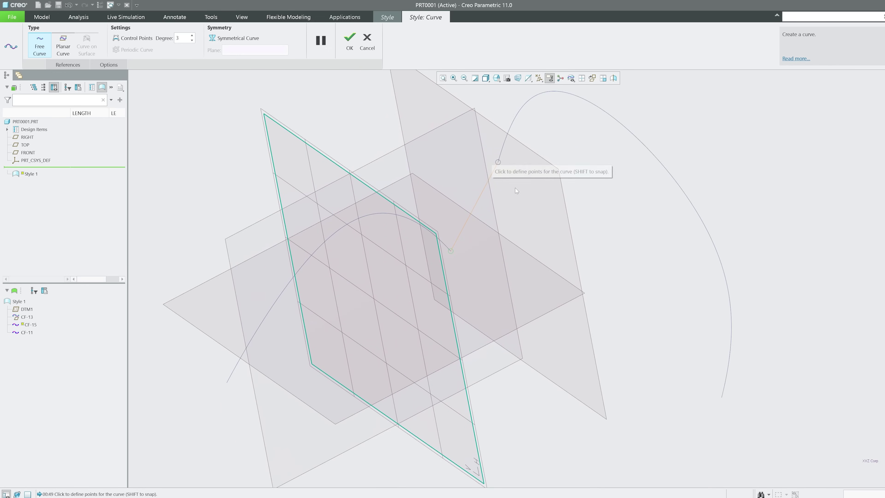
mouse_move(482, 230)
middle_mouse_down()
mouse_move(440, 273)
mouse_move(390, 258)
middle_mouse_up()
left_click(349, 45)
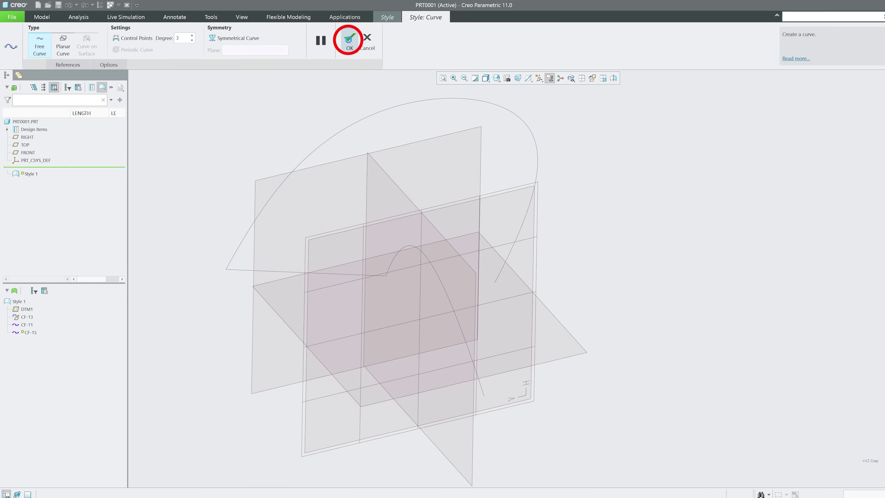
- Edit the connecting free curve so its end point moves away from the planar curve's end
scroll(235, 291, "down", 3)
mouse_move(218, 266)
middle_mouse_down()
mouse_move(226, 274)
mouse_move(264, 272)
mouse_move(334, 309)
mouse_move(336, 298)
mouse_move(462, 278)
mouse_move(435, 265)
middle_mouse_up()
left_click(439, 265)
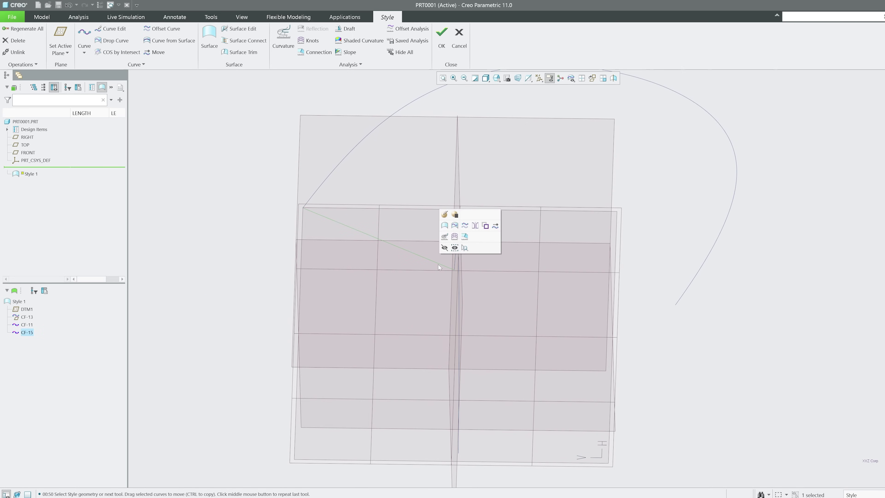
left_click(445, 214)
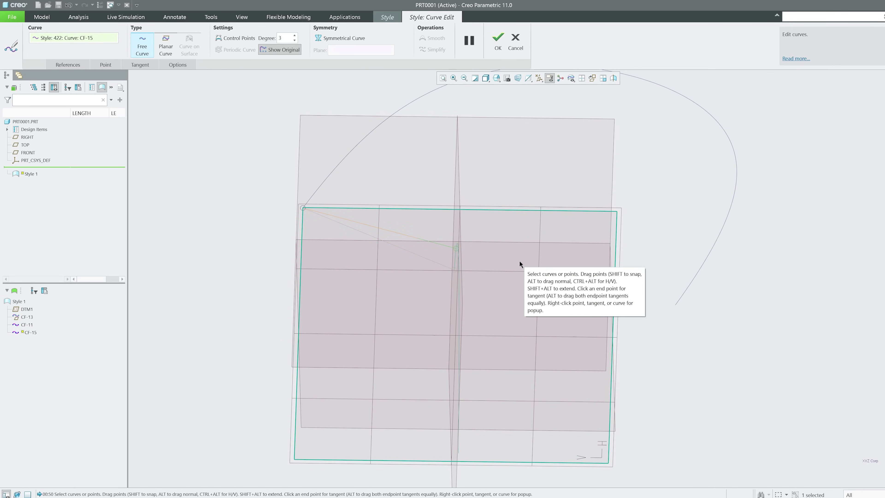
key("ctrl+z")
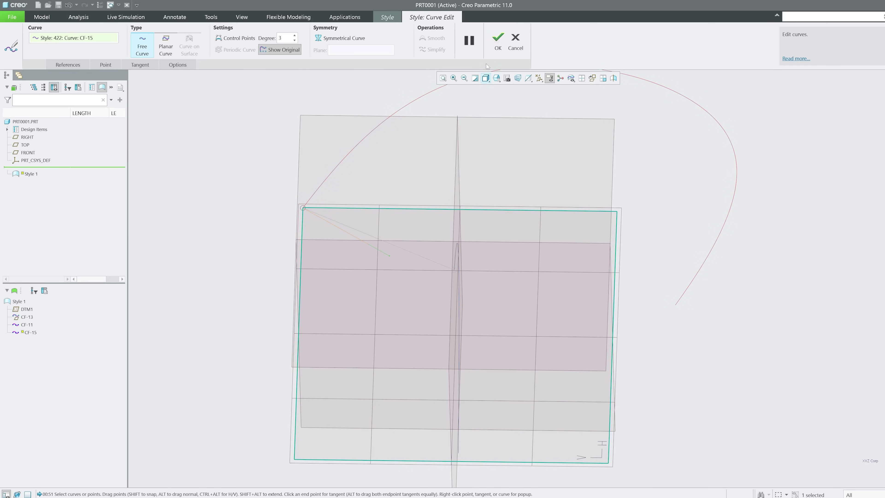
left_click(497, 38)
mouse_move(371, 248)
middle_mouse_down()
mouse_move(471, 340)
mouse_move(467, 348)
mouse_move(360, 294)
middle_mouse_up()
- Edit the connecting free curve, snap its loose end onto the planar curve's end point and accept
right_click(258, 263)
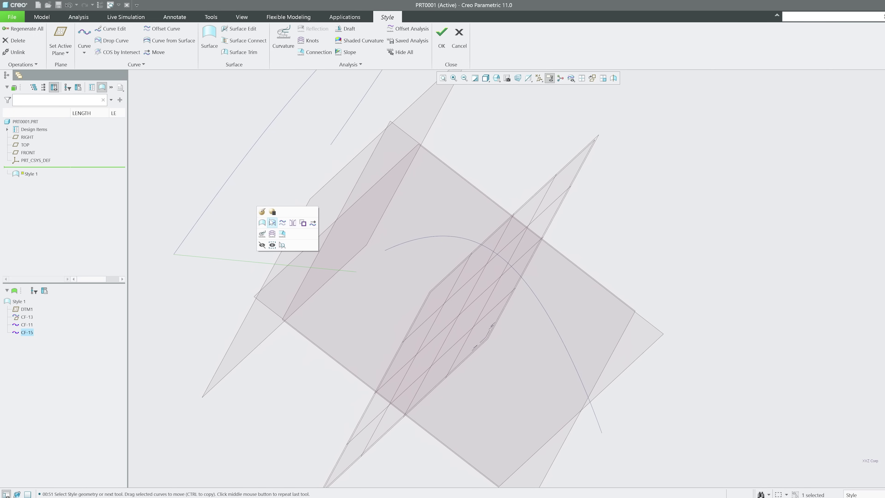
left_click(264, 212)
middle_click_drag(391, 290, 351, 270)
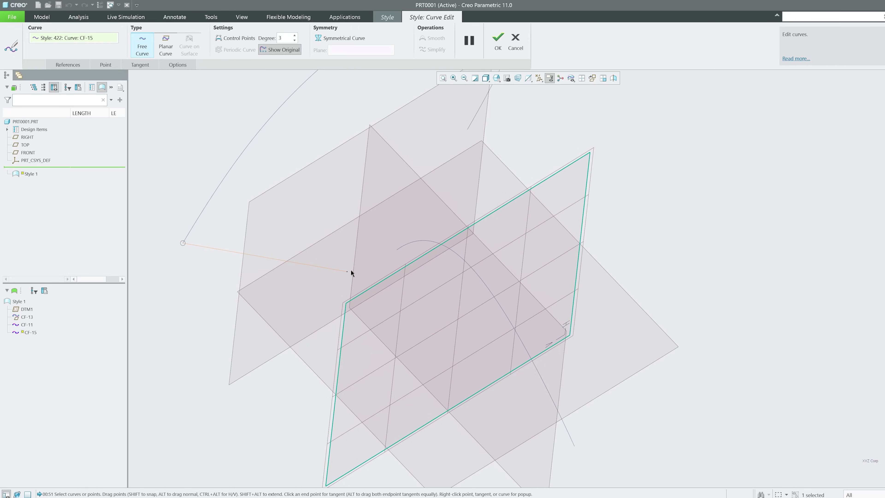
left_click(349, 272)
left_click_drag(399, 248, 396, 250)
scroll(401, 198, "down", 1)
scroll(412, 272, "up", 1)
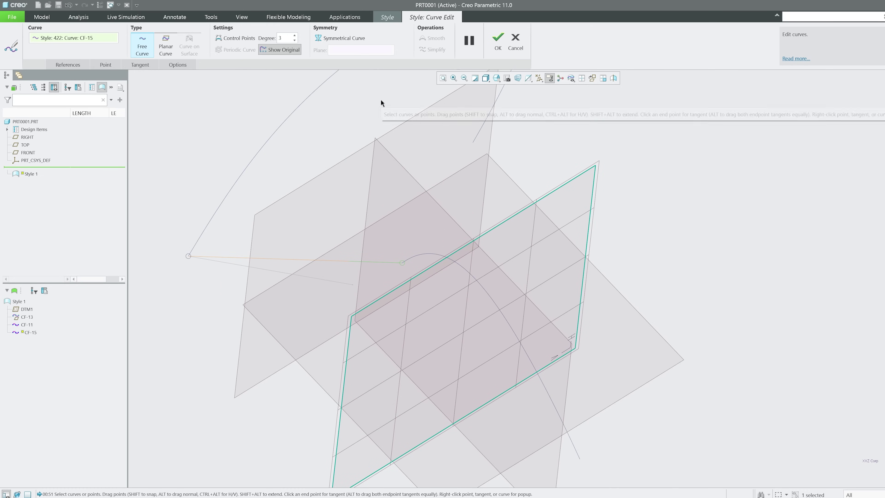
left_click(495, 41)
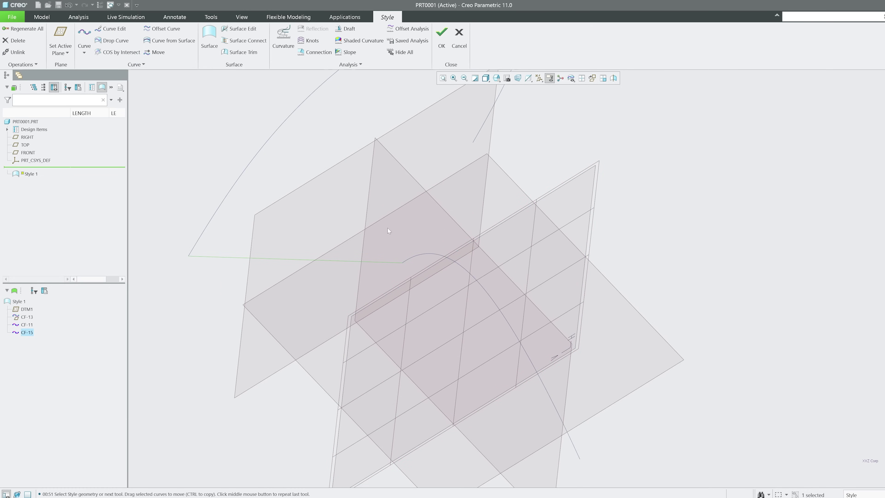
- Create a second free curve connecting the remaining open ends of the planar curve and the large free curve
mouse_move(300, 258)
middle_mouse_down()
mouse_move(292, 253)
mouse_move(303, 262)
mouse_move(302, 239)
mouse_move(293, 249)
mouse_move(342, 223)
mouse_move(299, 242)
middle_mouse_up()
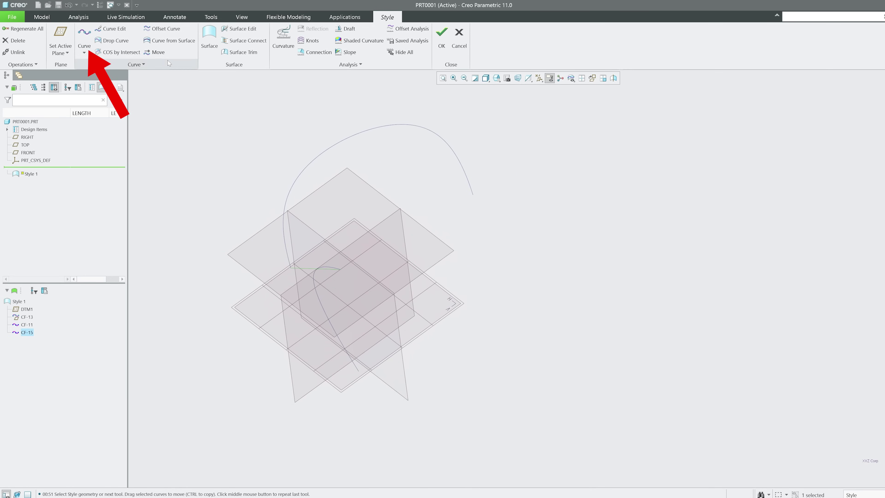
left_click(84, 34)
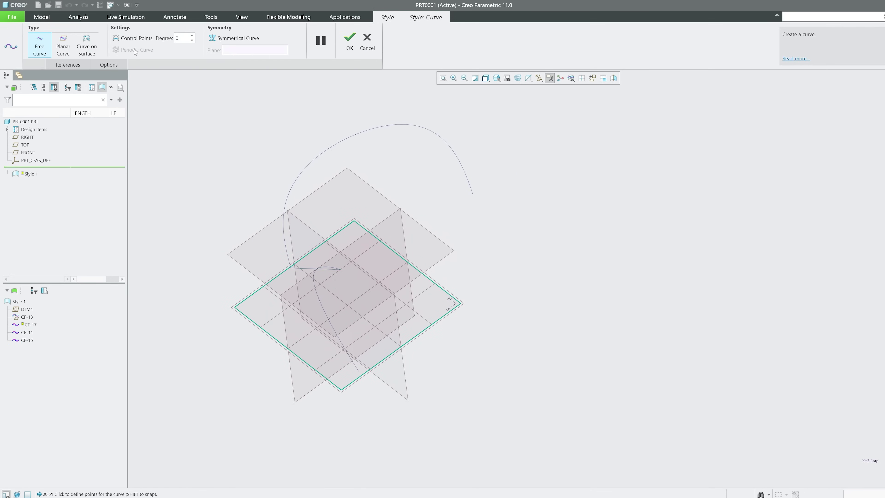
left_click(359, 370)
mouse_move(500, 261)
middle_mouse_down()
mouse_move(475, 298)
mouse_move(512, 302)
mouse_move(518, 253)
mouse_move(498, 270)
mouse_move(502, 253)
mouse_move(496, 286)
mouse_move(509, 292)
middle_mouse_up()
left_click(349, 41)
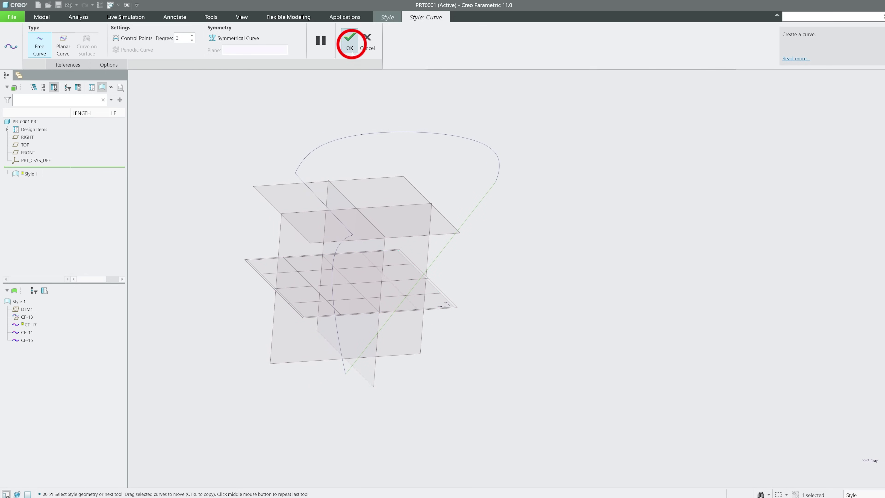
- Create a free curve joining a mid-span point on the planar curve to a mid-span point on the large free curve
left_click(84, 52)
left_click(96, 63)
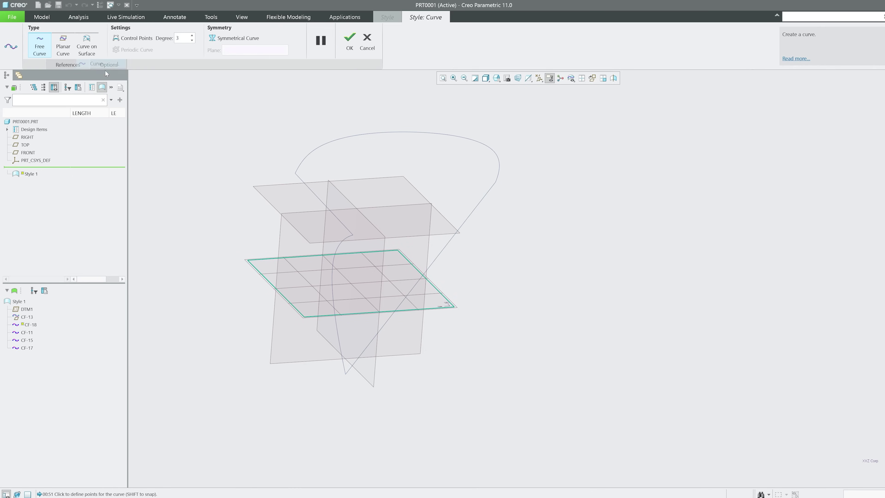
left_click(332, 273)
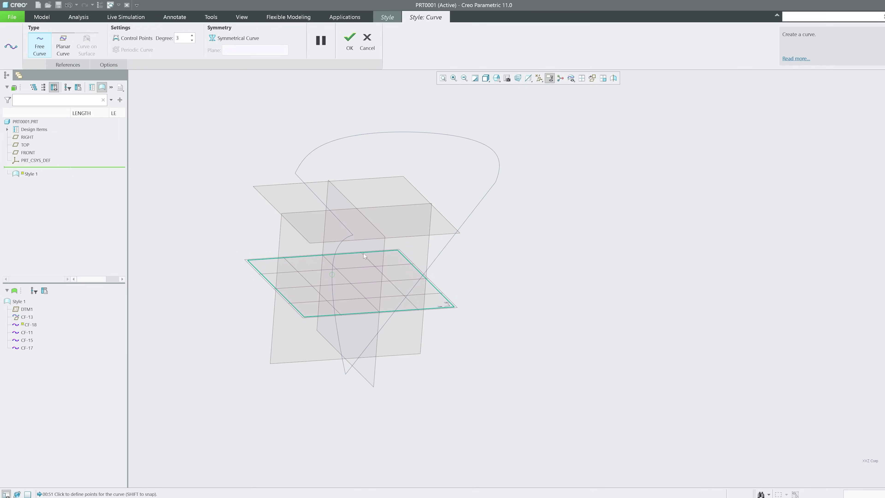
left_click(393, 133)
left_click(351, 42)
- Bow the middle connecting curve sideways by moving its two interior control points, and accept the edit
left_click(378, 171)
left_click(381, 122)
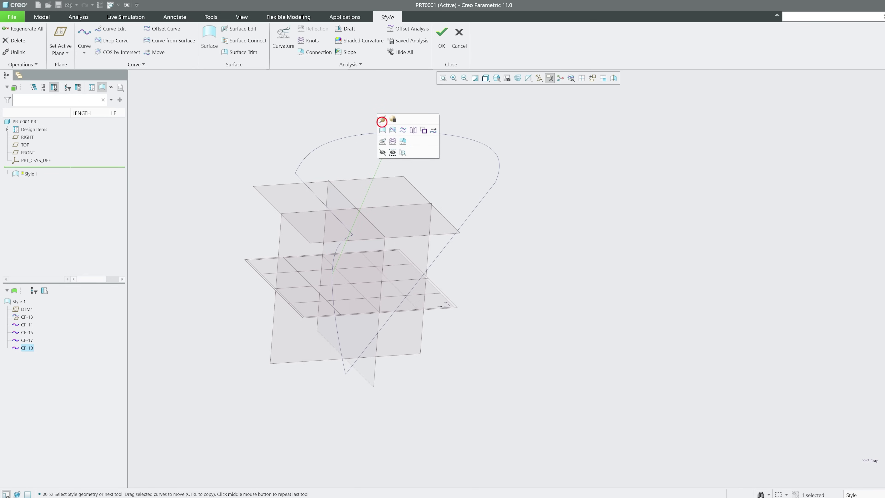
left_click(239, 37)
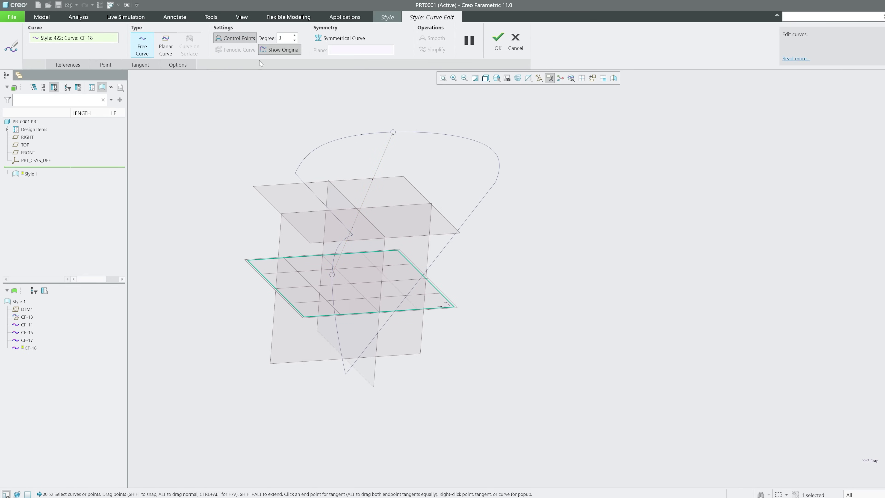
left_click_drag(352, 227, 371, 231)
left_click_drag(374, 180, 404, 200)
left_click(498, 41)
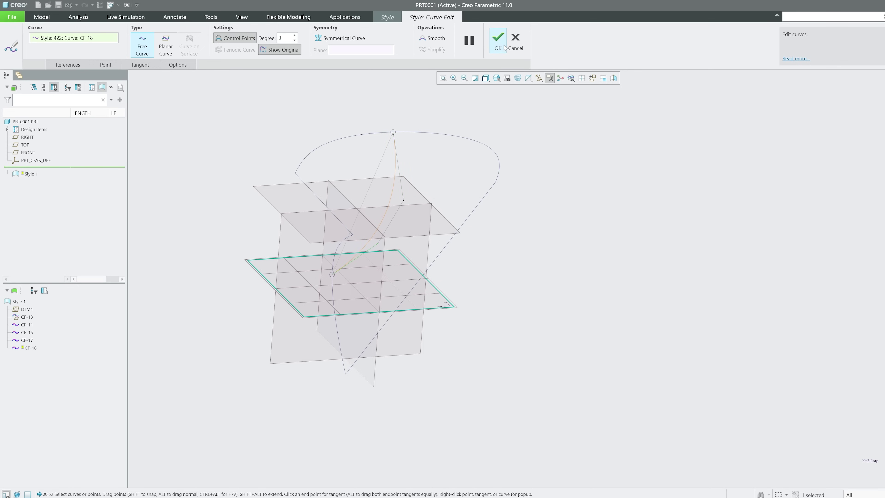
- Bow the connecting curve between the open ends outward by moving its two interior control points, and accept the edit
left_click(470, 216)
left_click(477, 165)
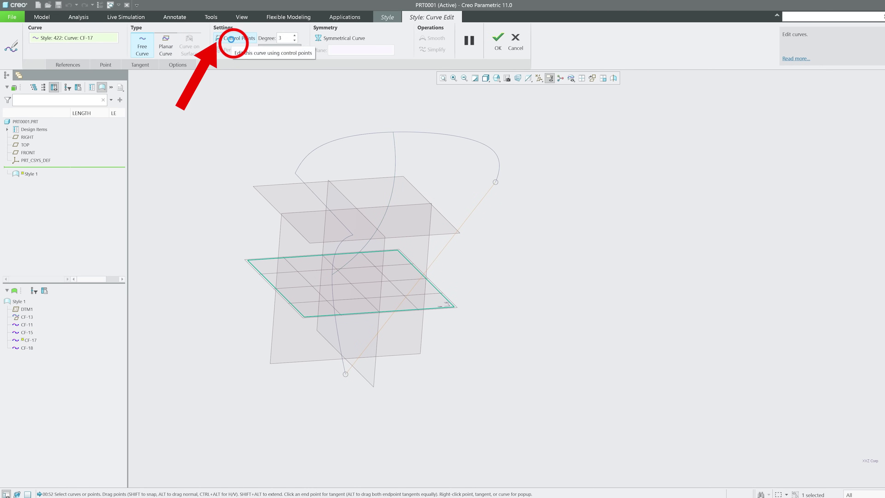
left_click(230, 39)
left_click_drag(397, 308, 426, 331)
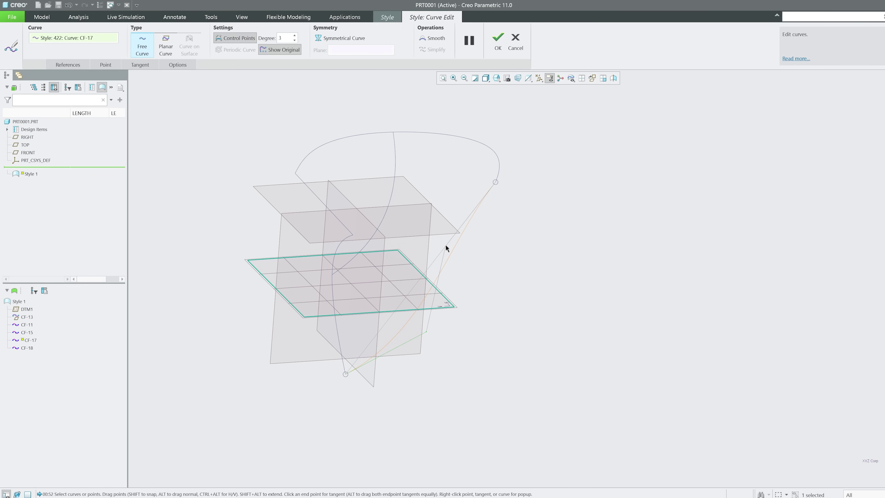
left_click_drag(446, 245, 489, 264)
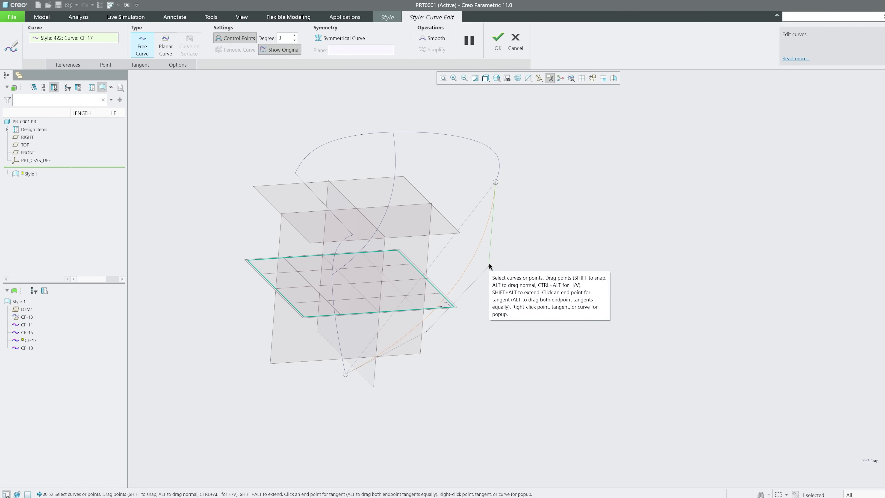
middle_click_drag(366, 386, 364, 334)
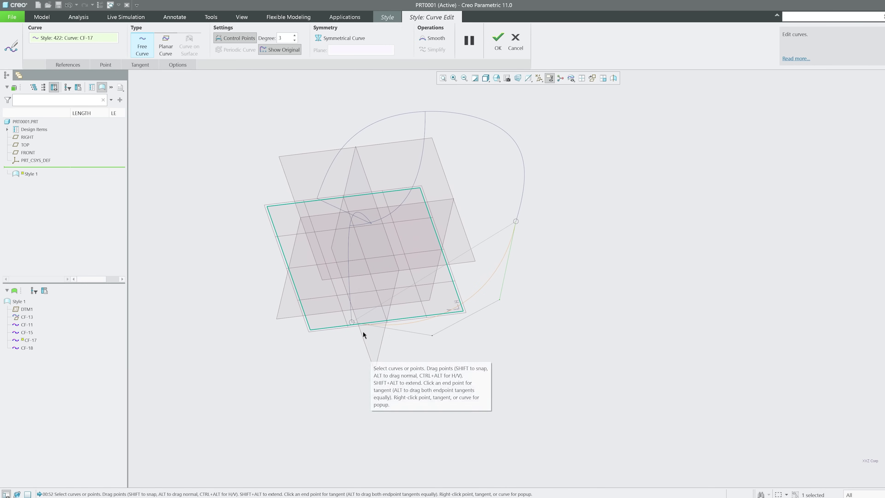
scroll(350, 319, "up", 3)
left_click_drag(545, 359, 492, 413)
scroll(363, 334, "down", 3)
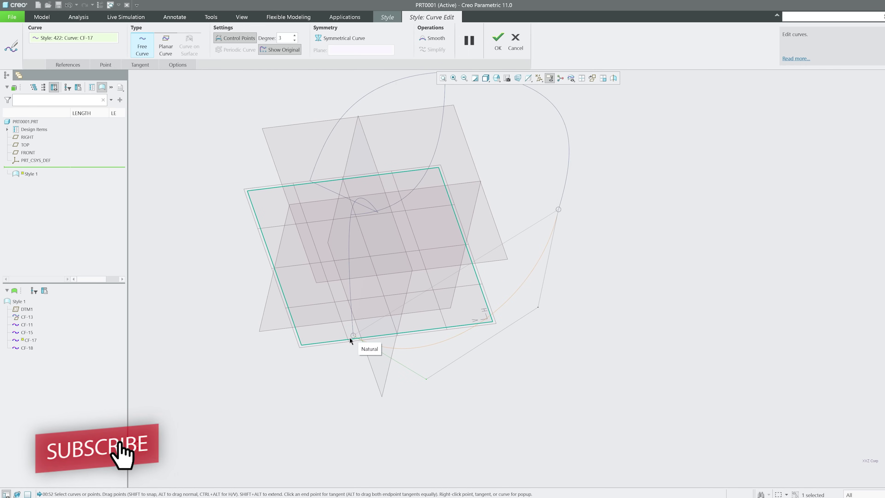
middle_click(372, 203)
- Start a boundary surface using the four outer framework curves as its primary chains
middle_click_drag(373, 203, 319, 178)
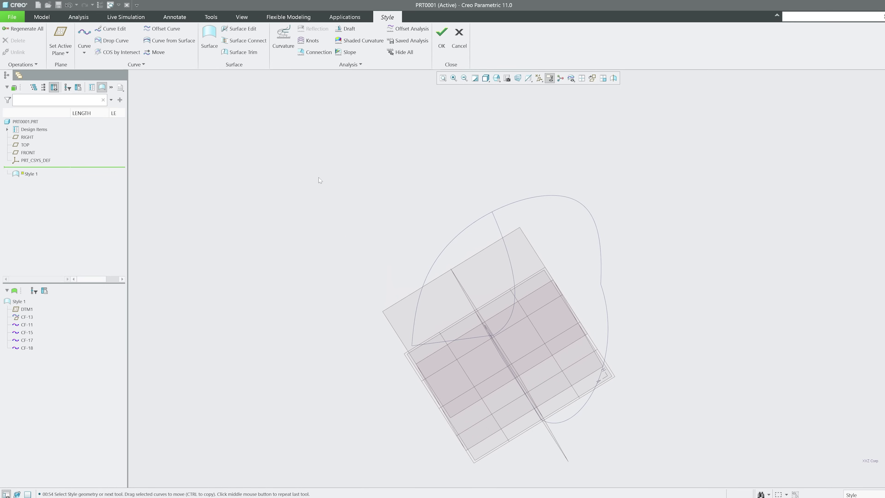
left_click(210, 42)
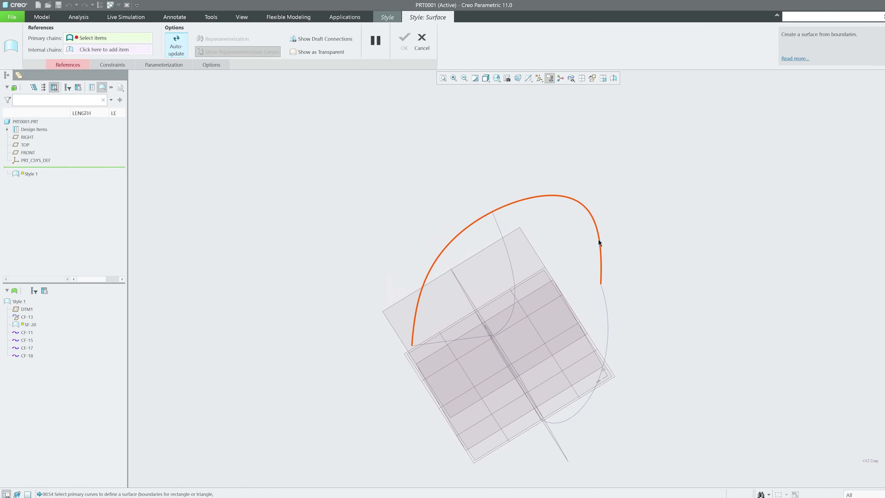
left_click(552, 196)
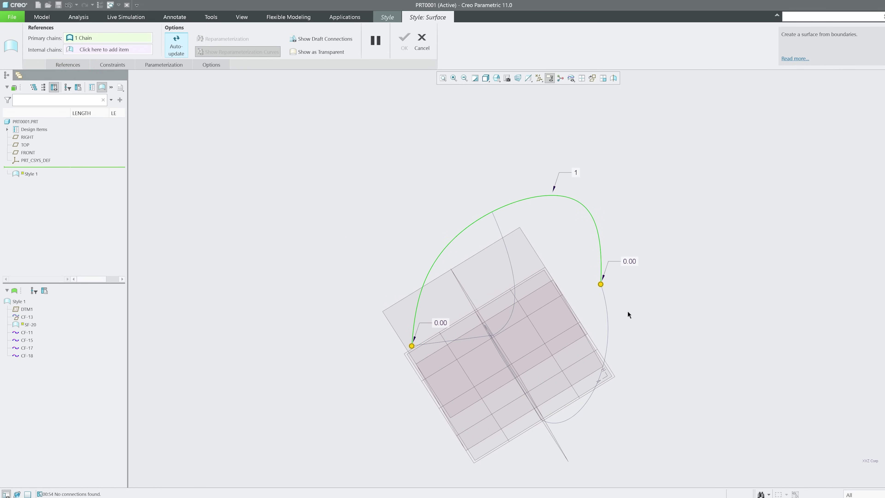
left_click(608, 320, "ctrl")
mouse_move(649, 371)
middle_mouse_down()
mouse_move(672, 360)
mouse_move(662, 363)
middle_mouse_up()
left_click(617, 337, "ctrl")
left_click(539, 310, "ctrl")
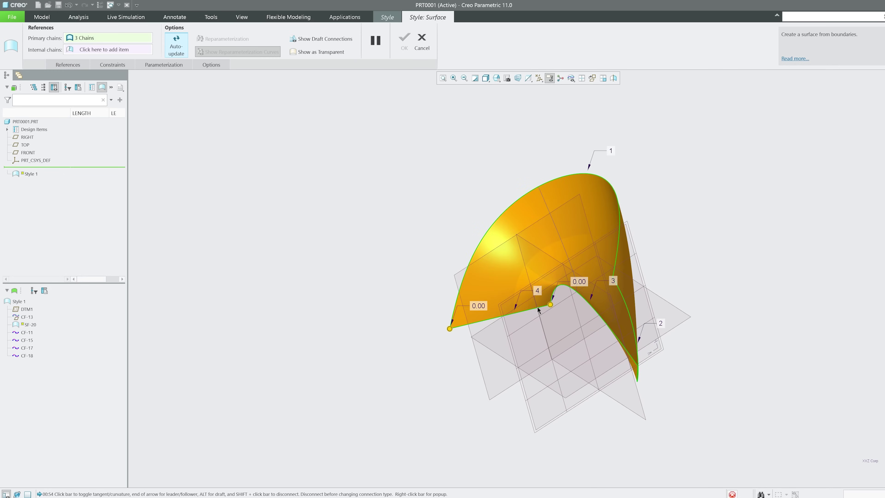
- Add the middle connecting curve as the surface's internal chain and accept the surface
middle_click_drag(496, 351, 457, 338)
left_click(113, 50)
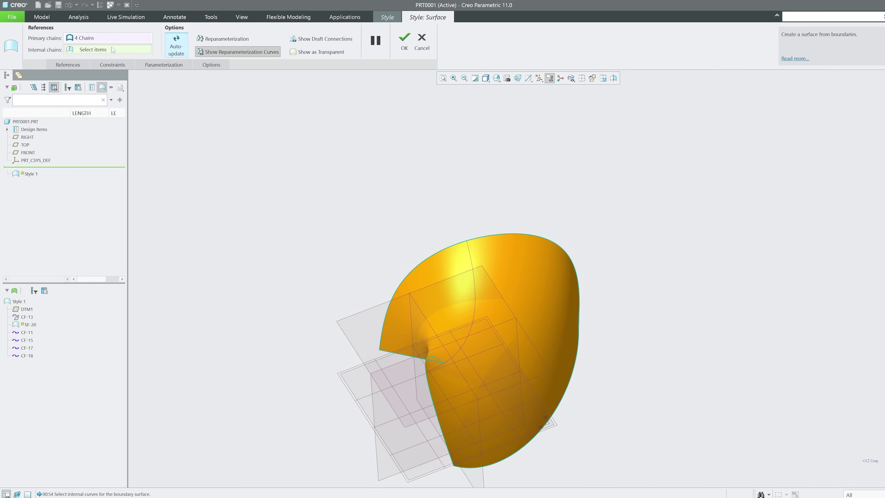
left_click(478, 296)
mouse_move(466, 218)
middle_mouse_down()
mouse_move(437, 223)
mouse_move(461, 223)
mouse_move(441, 251)
mouse_move(375, 257)
mouse_move(342, 312)
mouse_move(352, 341)
mouse_move(621, 144)
middle_mouse_up()
left_click(410, 40)
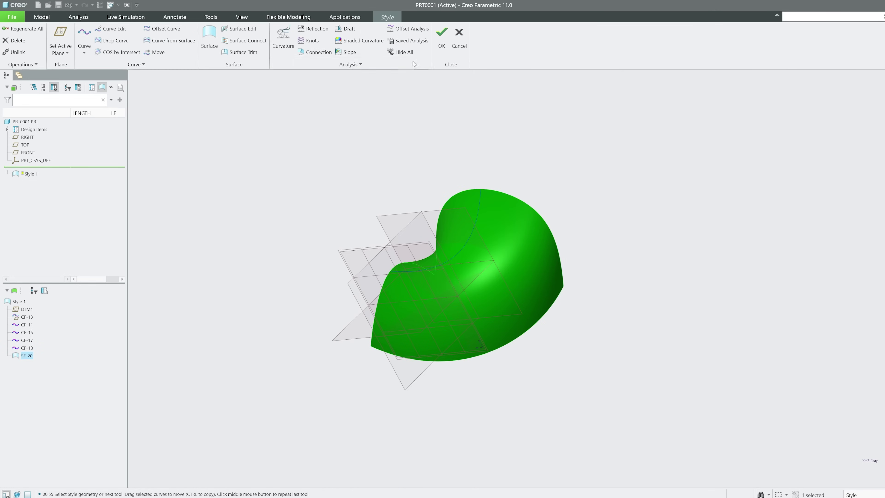
left_click(425, 170)
scroll(425, 171, "down", 2)
mouse_move(427, 173)
middle_mouse_down()
mouse_move(618, 185)
mouse_move(646, 301)
middle_mouse_up()
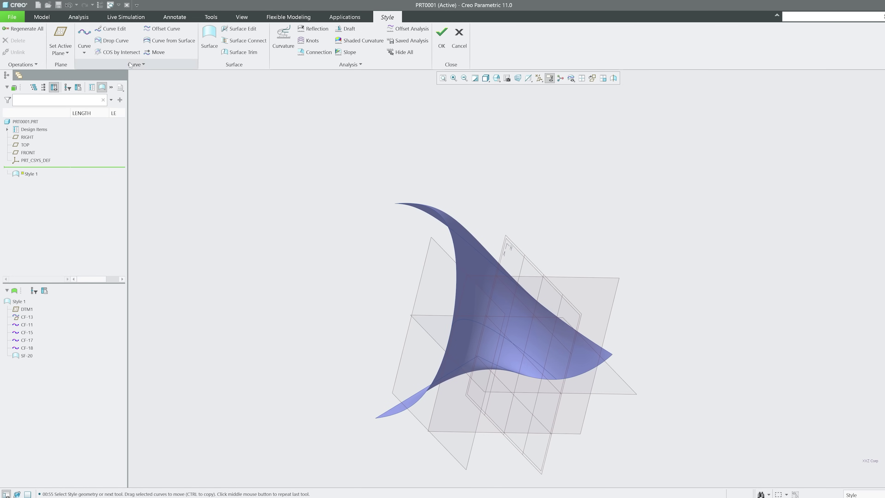
left_click(84, 50)
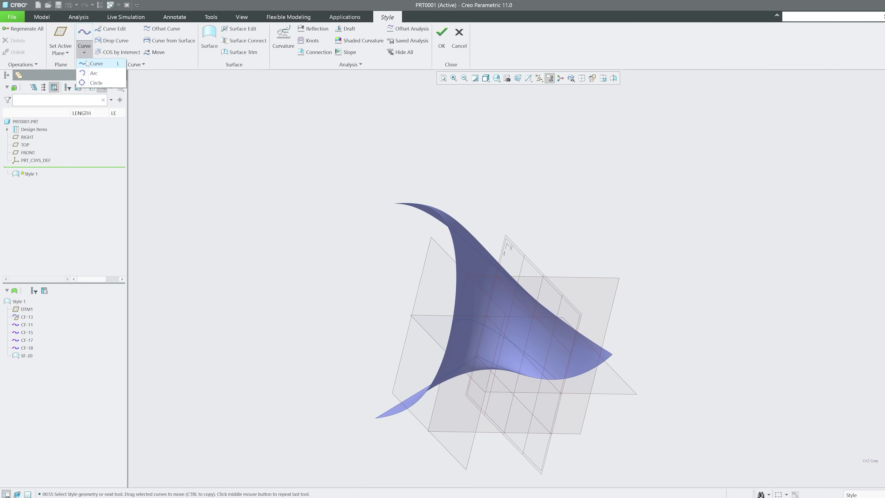
left_click(94, 64)
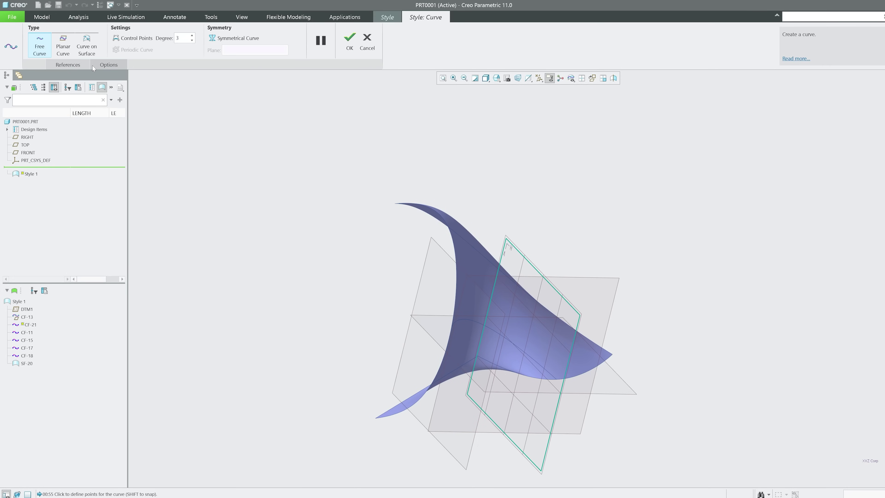
left_click(86, 51)
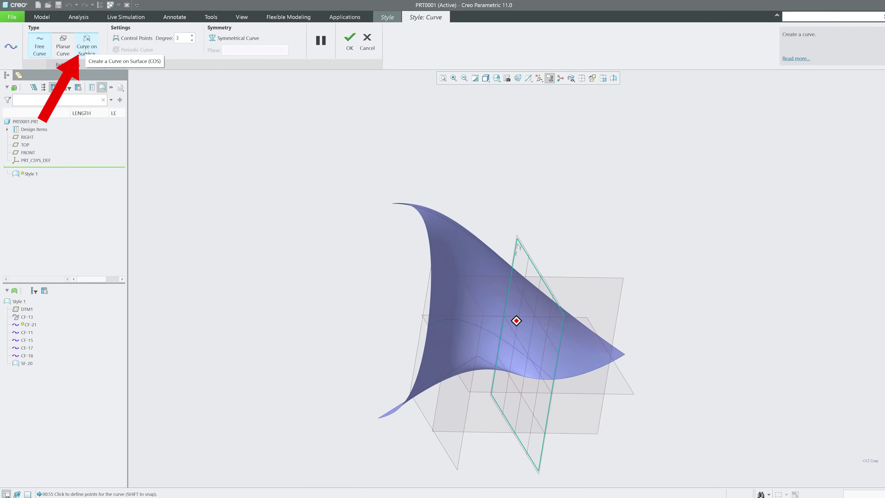
middle_click_drag(517, 321, 526, 247)
left_click(77, 64)
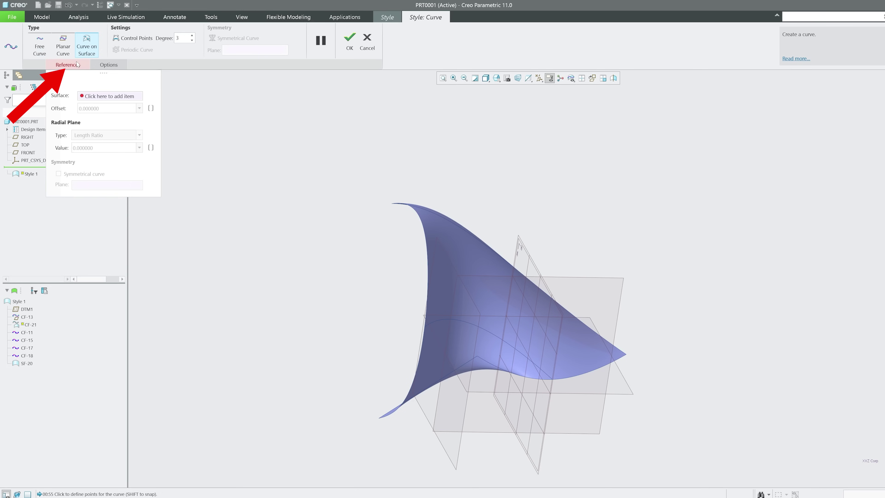
left_click(104, 96)
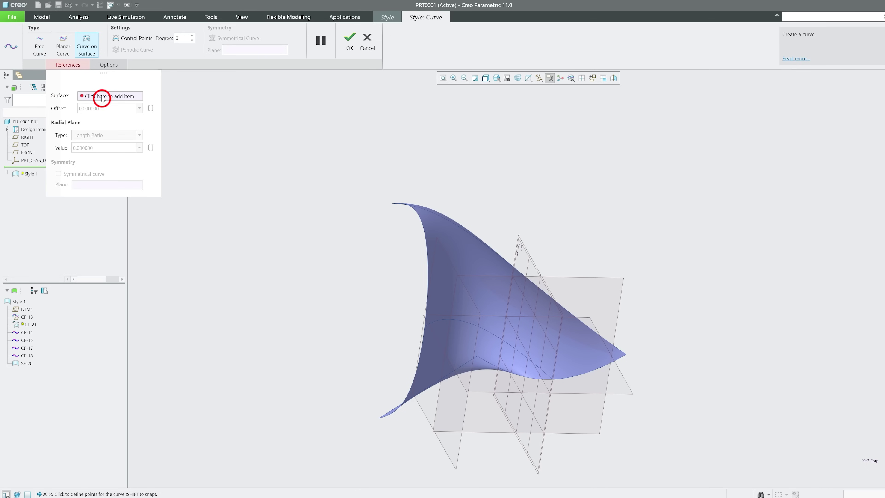
left_click(491, 272)
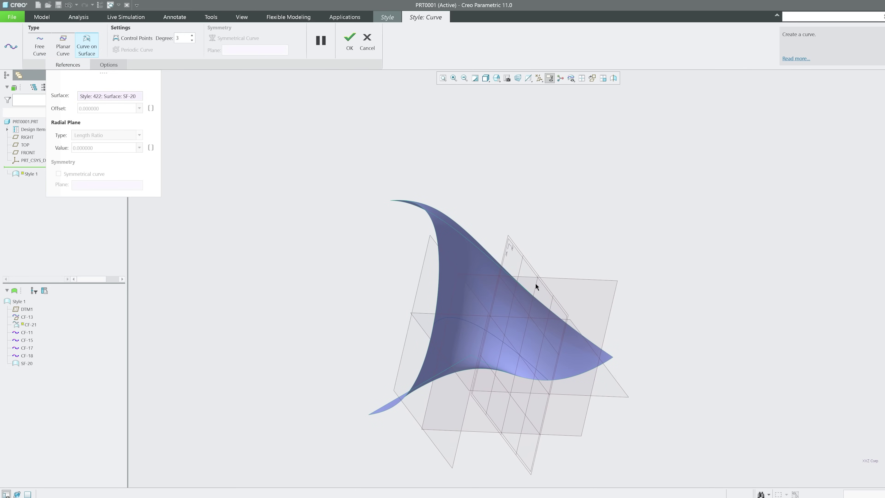
left_click(115, 95)
middle_click_drag(551, 213, 602, 237)
scroll(575, 246, "down", 2)
left_click(108, 64)
left_click(84, 65)
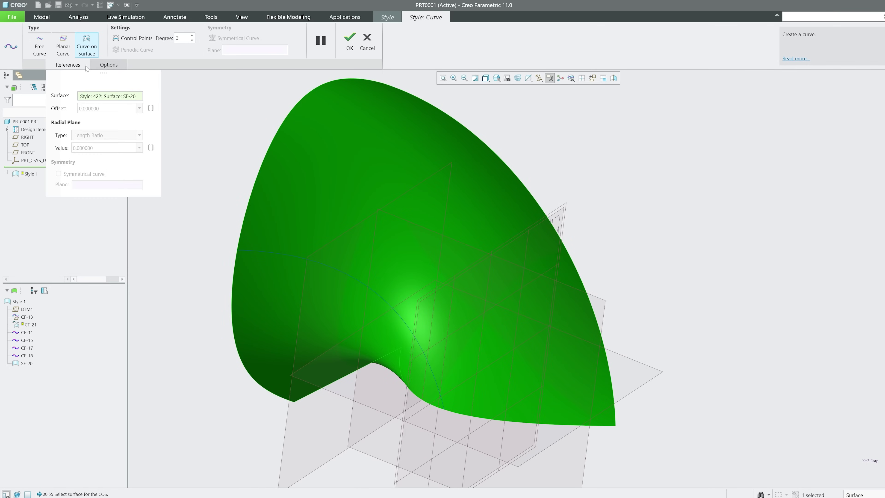
middle_click(181, 137)
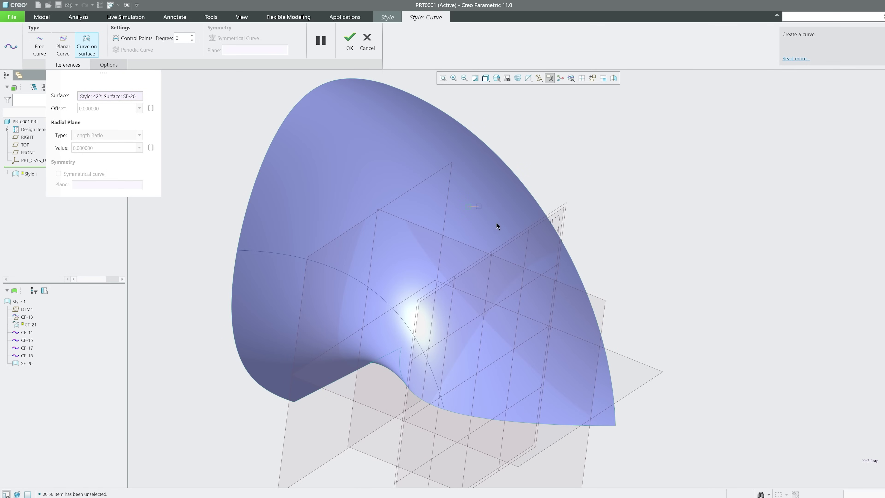
left_click(364, 48)
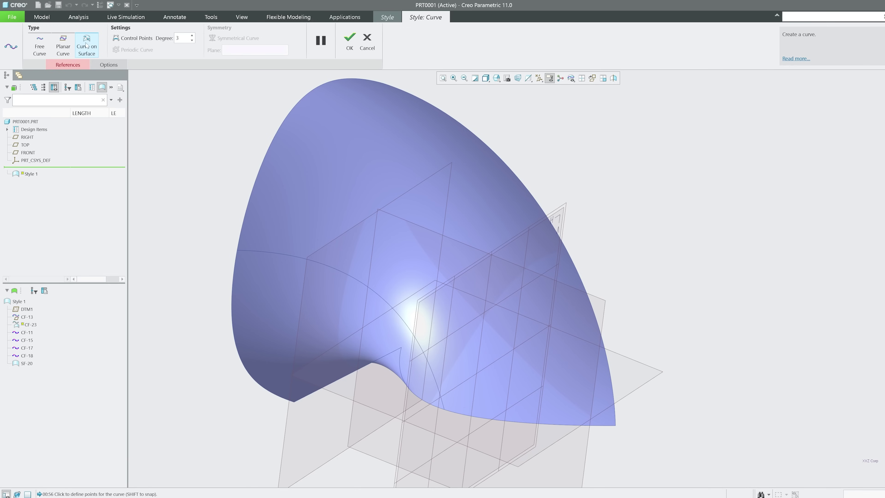
- Create a three-point curve on surface, with the boundary surface as its reference, across the surface's outer face
left_click(77, 66)
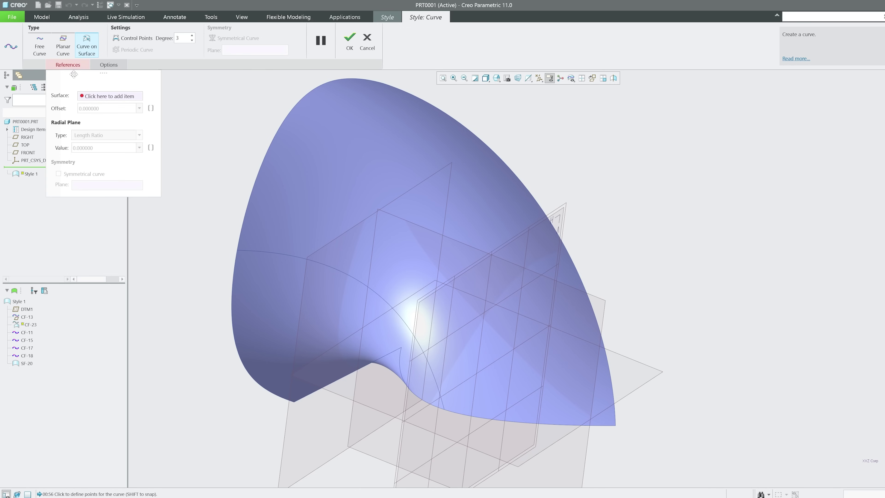
left_click(106, 97)
left_click(506, 189)
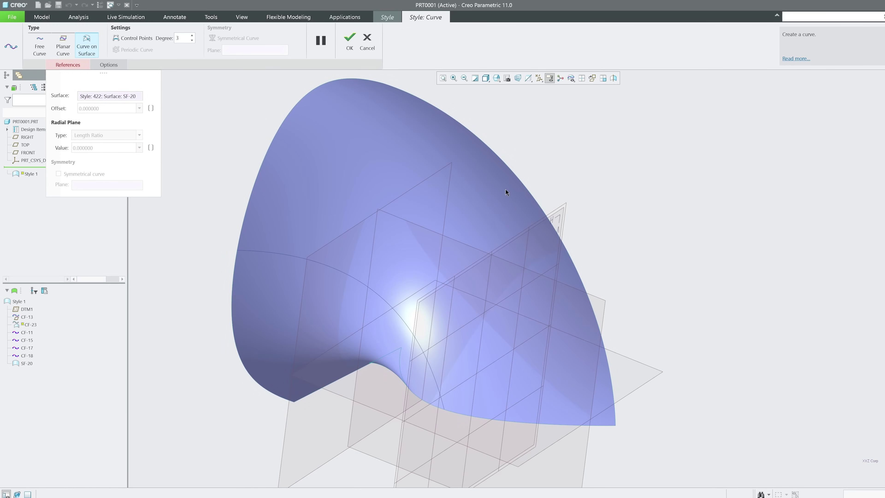
mouse_move(656, 242)
middle_mouse_down()
mouse_move(650, 228)
mouse_move(637, 234)
middle_mouse_up()
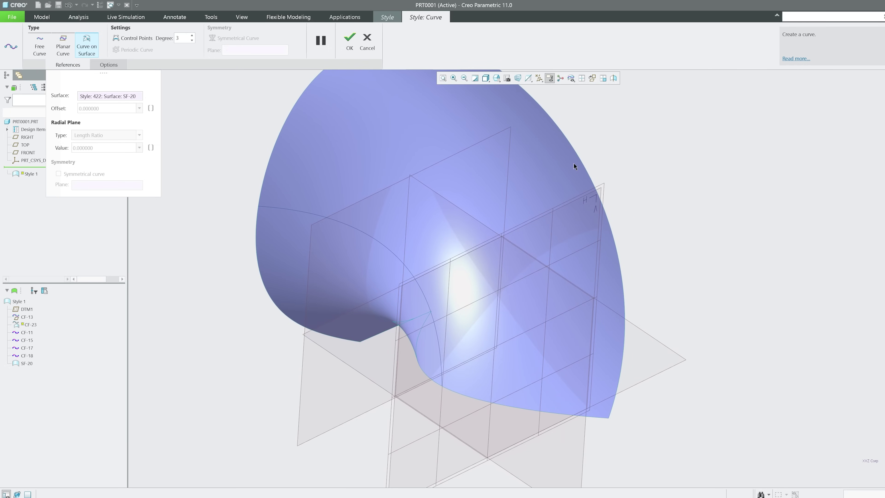
scroll(609, 156, "down", 3)
scroll(523, 188, "up", 2)
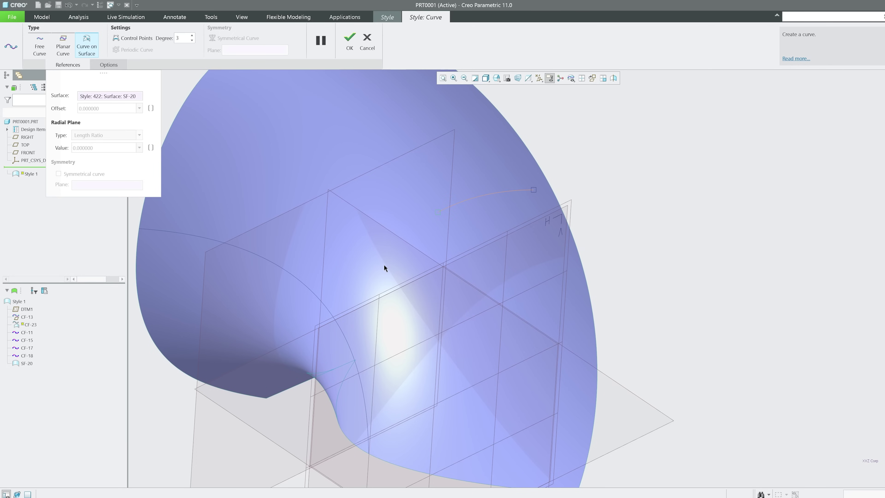
left_click(347, 44)
- Open the curve on surface for editing and shift its points to new positions along the surface
left_click(511, 190)
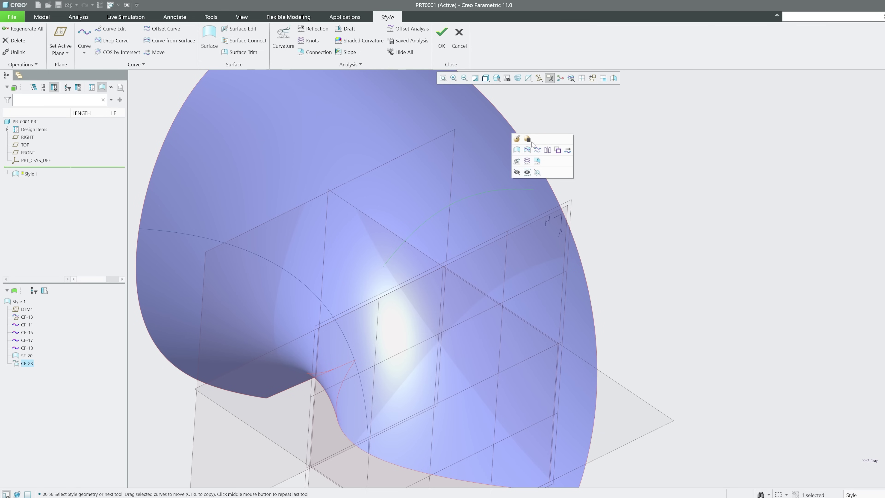
left_click(518, 139)
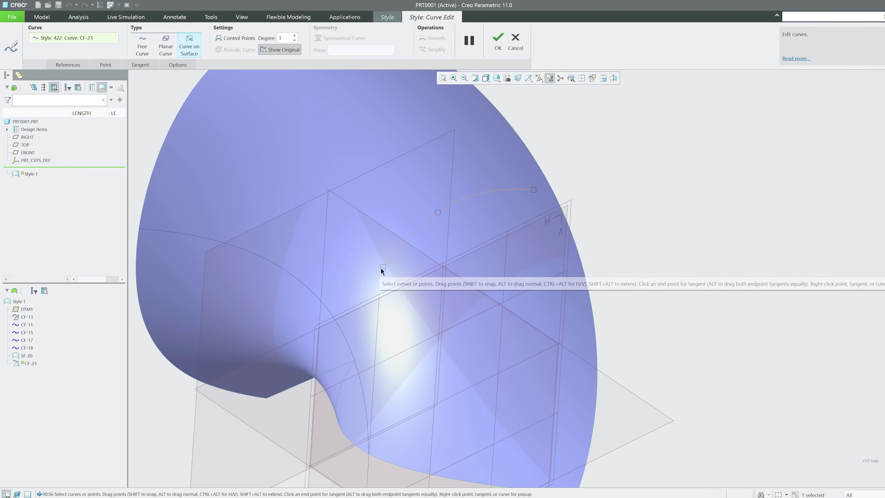
left_click_drag(380, 267, 357, 293)
left_click_drag(438, 212, 449, 226)
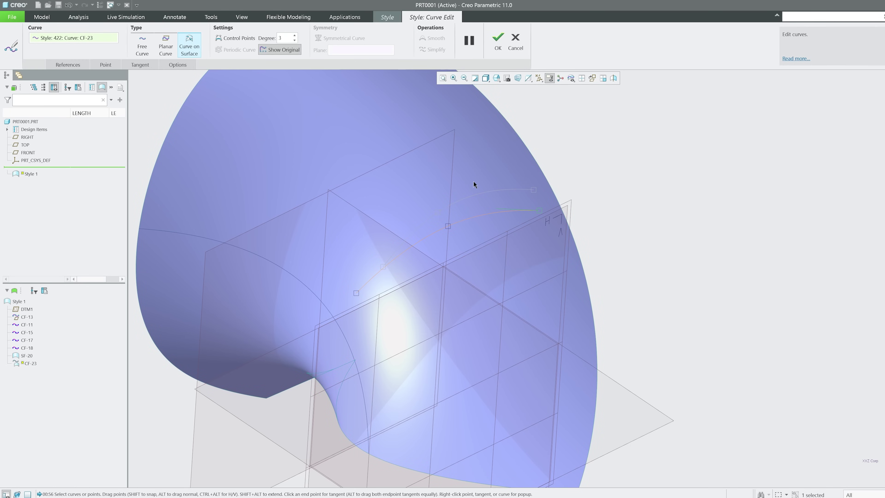
- Stretch one end point of the curve on surface farther toward the surface's pointed tip and select that end's tangent
middle_click_drag(455, 176, 509, 170)
scroll(444, 173, "down", 3)
left_click(420, 178)
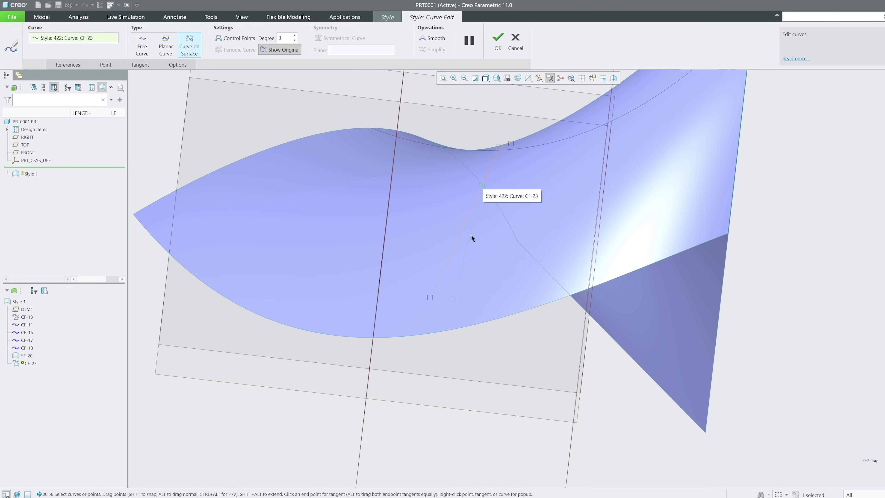
scroll(475, 332, "up", 2)
left_click_drag(447, 310, 356, 292)
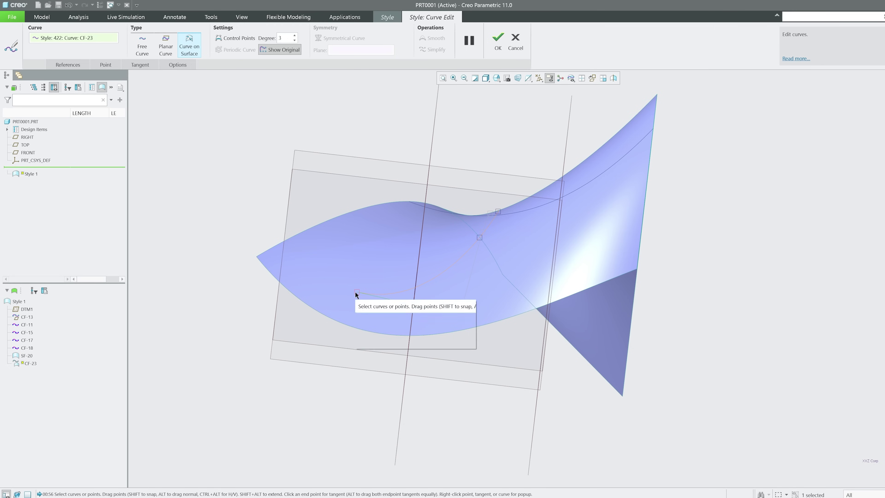
scroll(460, 306, "up", 3)
left_click(300, 290)
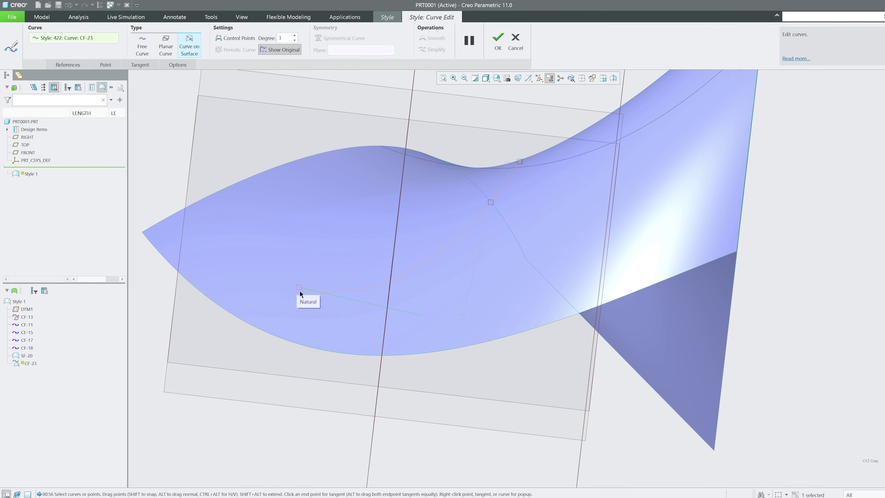
- Pull the end point of the curve on surface back from the pointed tip toward the surface's long outer edge
middle_click_drag(351, 339, 490, 292)
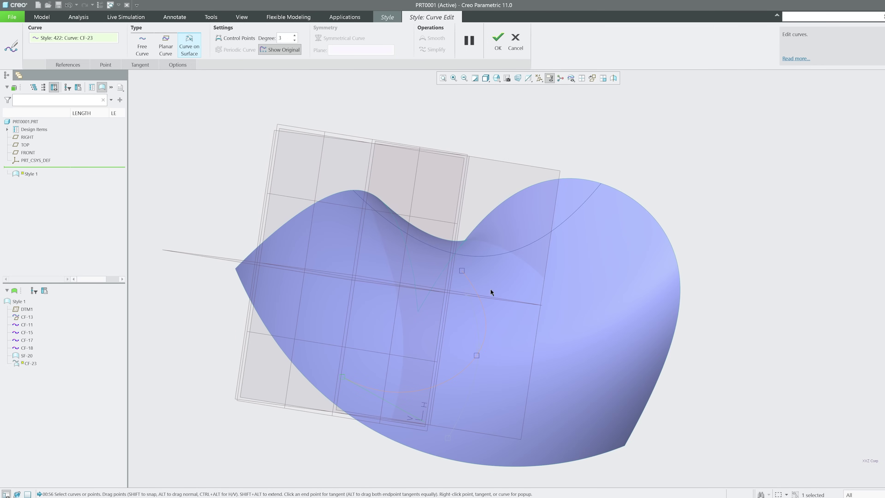
middle_click_drag(461, 266, 467, 287)
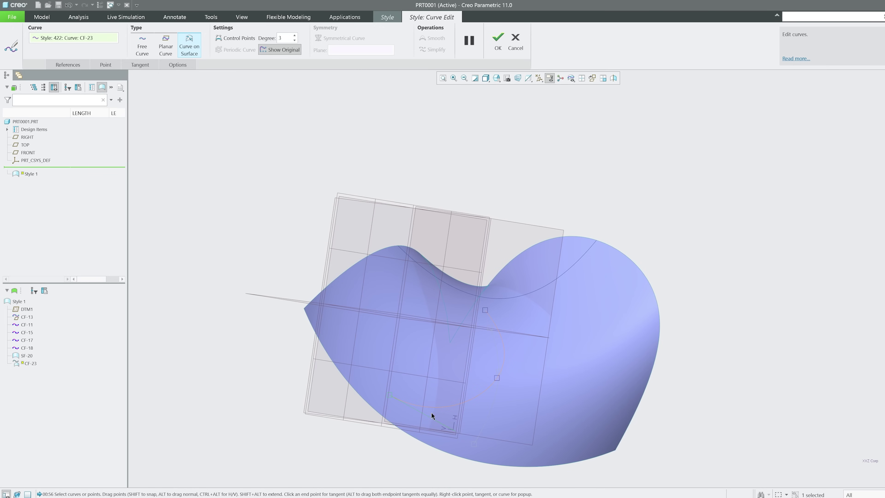
mouse_move(451, 319)
middle_mouse_down()
mouse_move(401, 366)
mouse_move(497, 285)
mouse_move(499, 295)
middle_mouse_up()
scroll(501, 299, "up", 3)
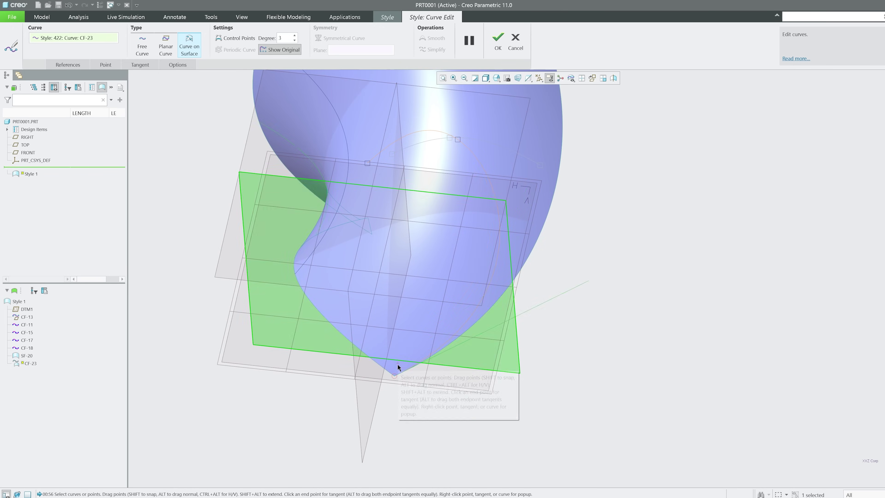
scroll(577, 328, "down", 3)
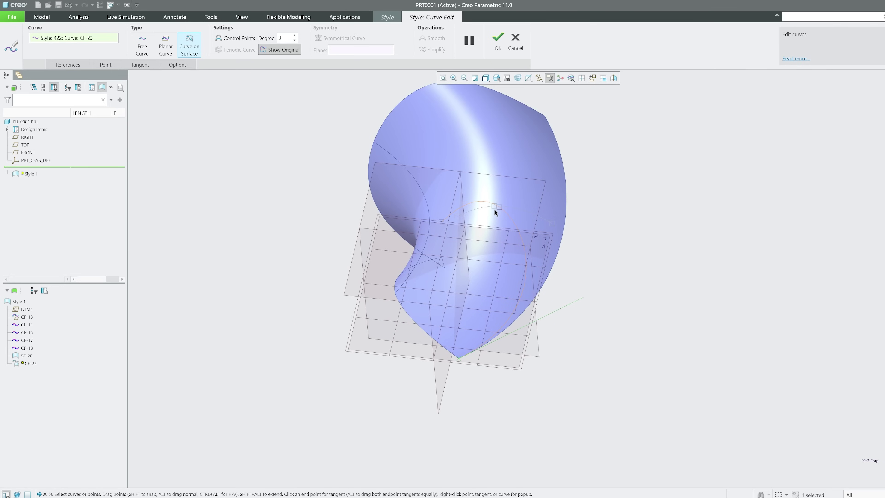
left_click_drag(498, 205, 449, 249)
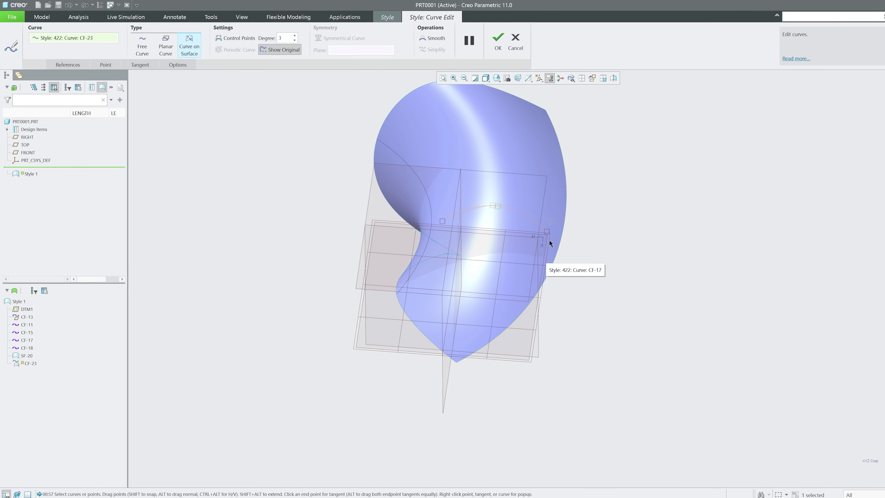
- Adjust the same end point slightly so the curve on surface finishes close to the outer boundary curve
scroll(549, 229, "down", 2)
scroll(505, 154, "up", 2)
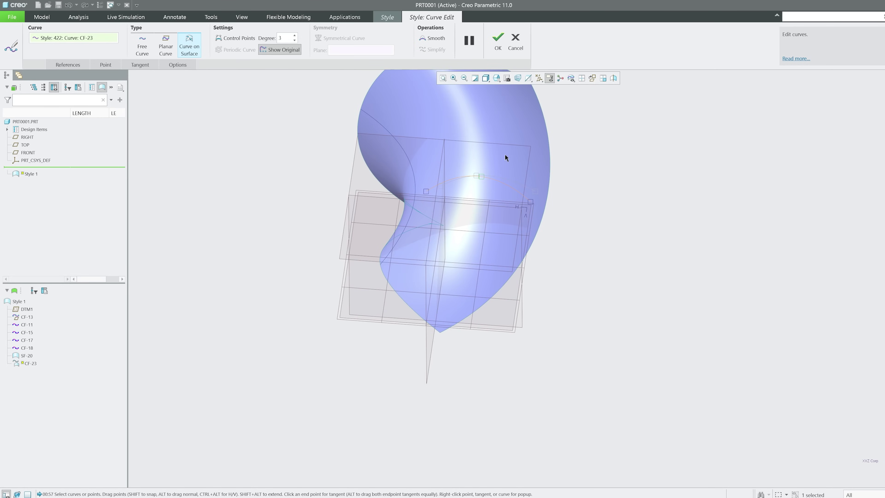
mouse_move(505, 157)
middle_mouse_down()
mouse_move(524, 205)
mouse_move(562, 220)
mouse_move(519, 292)
mouse_move(553, 233)
middle_mouse_up()
scroll(560, 196, "down", 2)
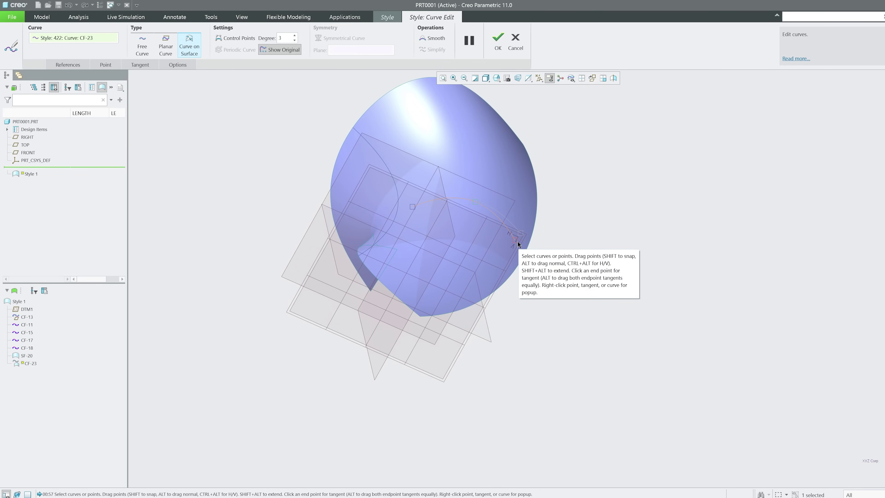
left_click_drag(518, 242, 523, 256)
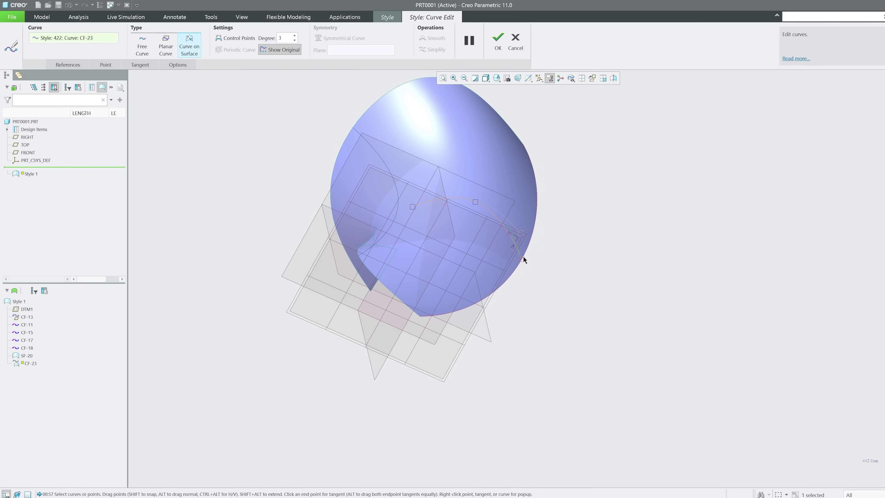
- Shift the curve's points along the surface toward the pointed tip, placing its other end on the inner boundary edge
mouse_move(530, 261)
middle_mouse_down()
mouse_move(489, 283)
mouse_move(490, 299)
mouse_move(531, 250)
middle_mouse_up()
scroll(530, 250, "down", 3)
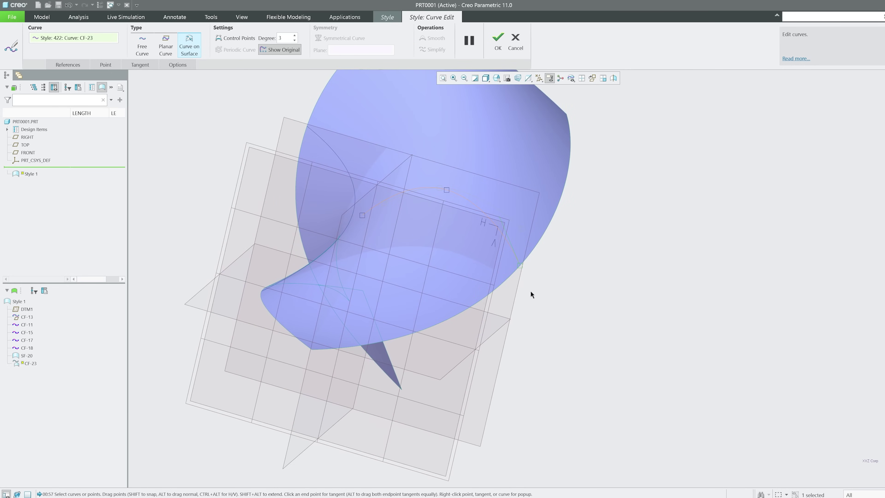
mouse_move(530, 292)
middle_mouse_down()
mouse_move(589, 370)
mouse_move(456, 271)
mouse_move(449, 212)
mouse_move(436, 263)
middle_mouse_up()
left_click_drag(422, 238, 411, 305)
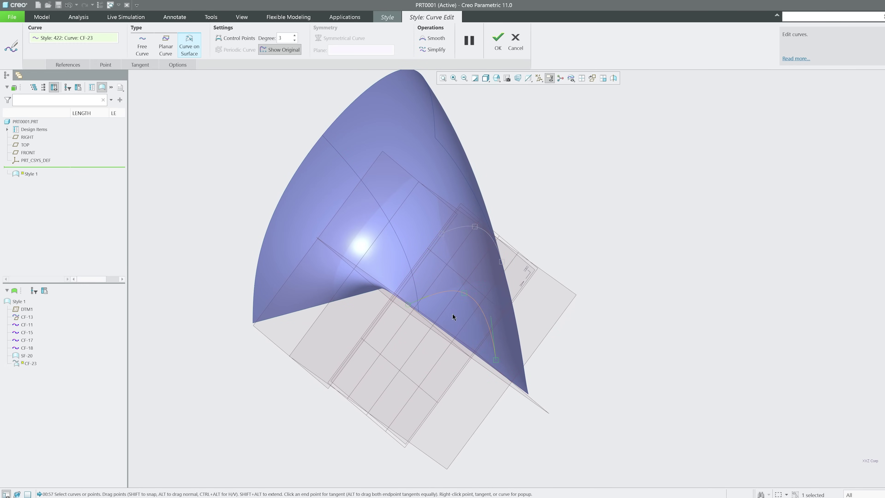
- Move the curve's end point nearest the tip across the surface to the long outer boundary edge
mouse_move(452, 315)
middle_mouse_down()
mouse_move(460, 235)
mouse_move(452, 222)
mouse_move(480, 251)
mouse_move(444, 321)
mouse_move(400, 318)
middle_mouse_up()
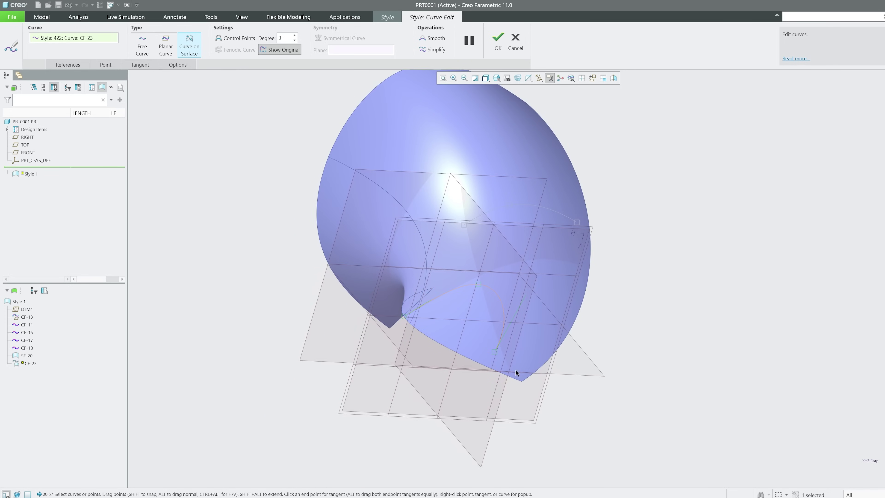
scroll(515, 370, "down", 3)
middle_click_drag(534, 348, 501, 347)
left_click(486, 335)
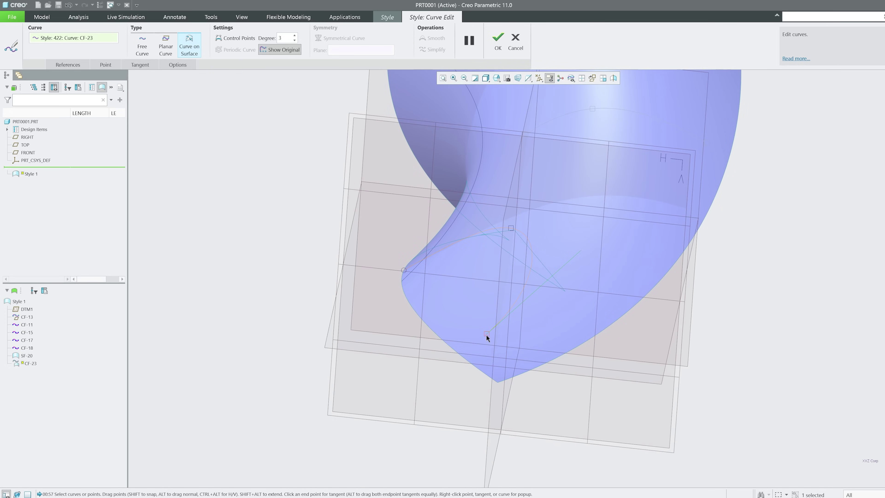
left_click_drag(486, 334, 597, 323)
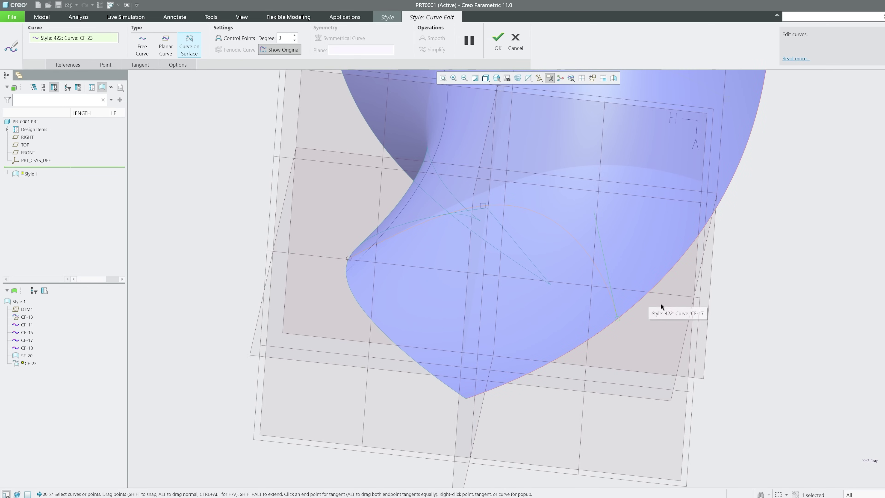
- Check where the curve meets the outer edge, accept the curve edit, and review the result on the surface
mouse_move(661, 303)
middle_mouse_down()
mouse_move(656, 320)
mouse_move(663, 315)
middle_mouse_up()
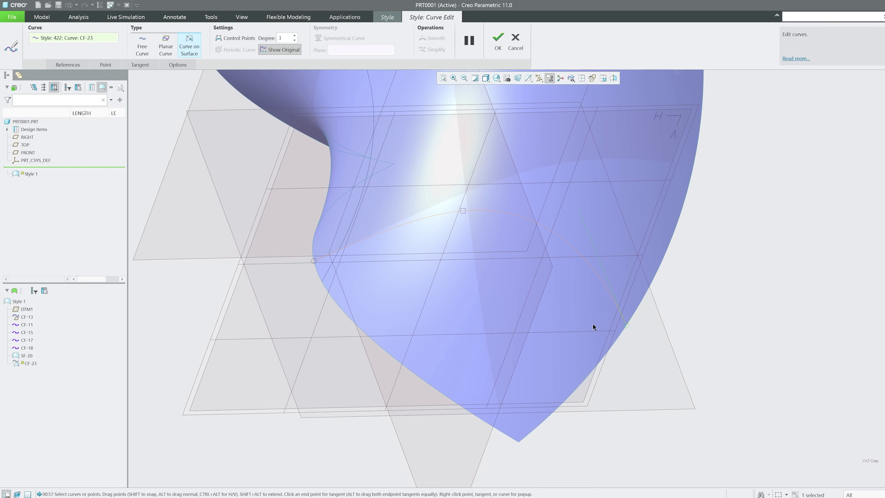
scroll(633, 333, "down", 4)
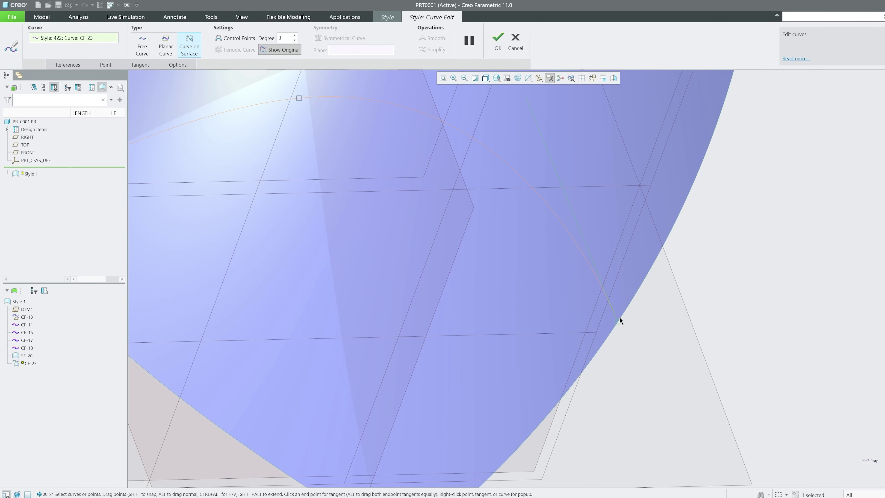
scroll(622, 325, "up", 3)
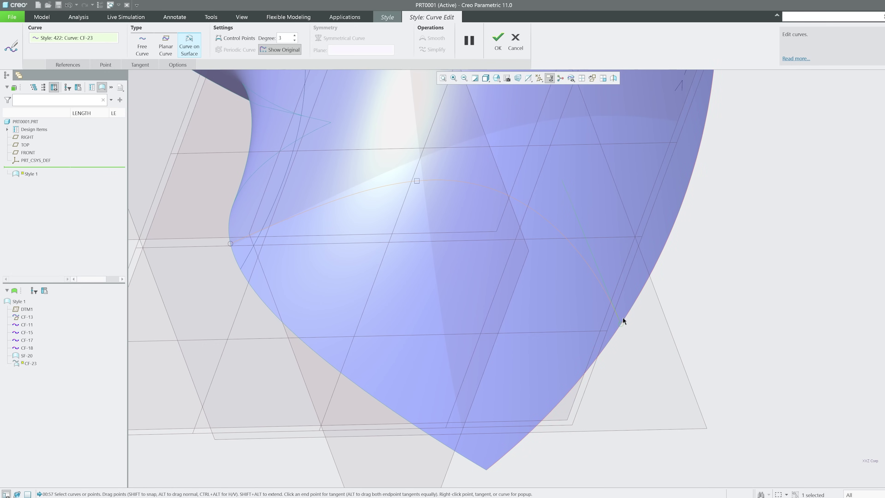
scroll(627, 374, "up", 3)
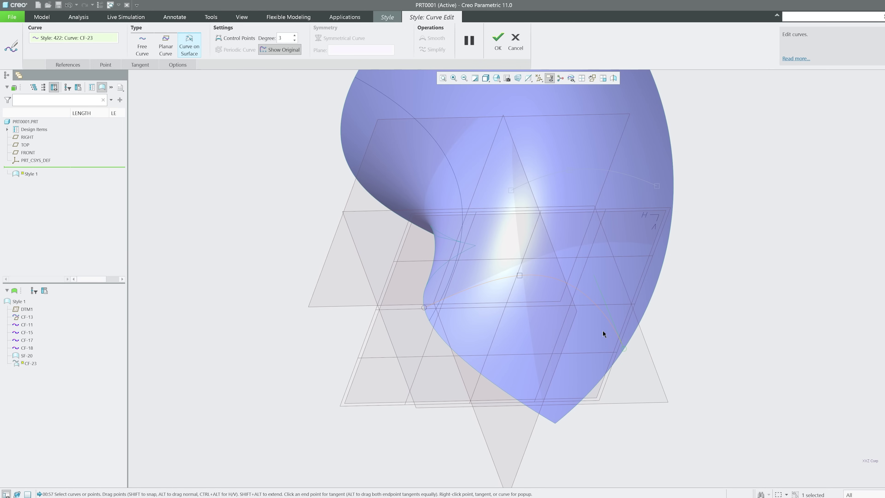
scroll(627, 359, "down", 5)
scroll(569, 282, "up", 2)
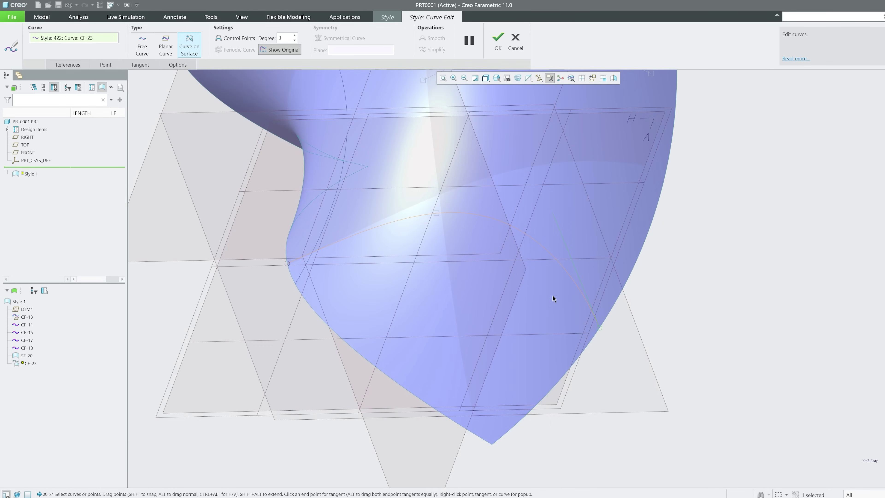
left_click(497, 46)
mouse_move(758, 199)
middle_mouse_down()
mouse_move(637, 415)
mouse_move(701, 320)
mouse_move(659, 337)
mouse_move(605, 263)
mouse_move(618, 312)
mouse_move(653, 297)
mouse_move(527, 292)
middle_mouse_up()
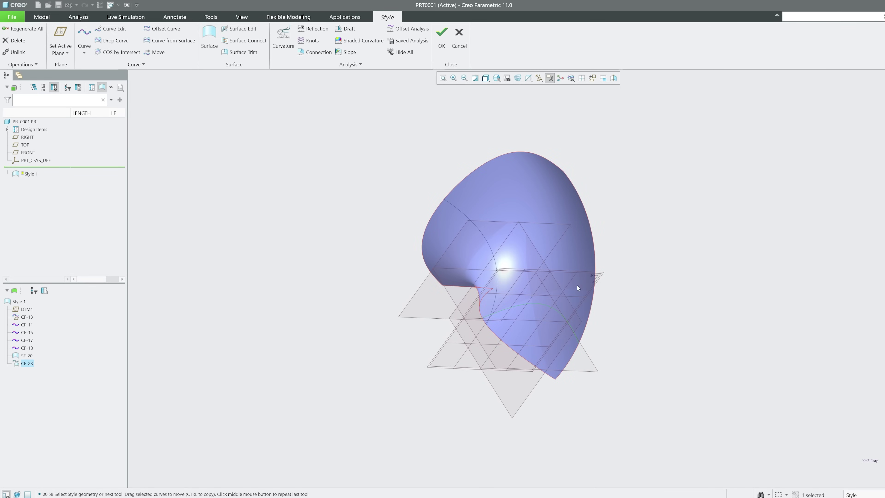
scroll(586, 290, "up", 2)
scroll(585, 287, "up", 2)
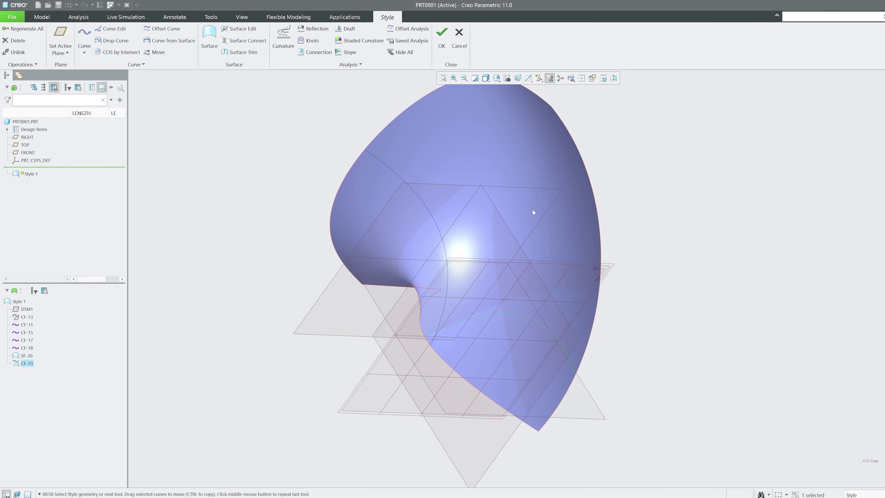
mouse_move(508, 223)
middle_mouse_down()
mouse_move(508, 214)
mouse_move(513, 335)
middle_mouse_up()
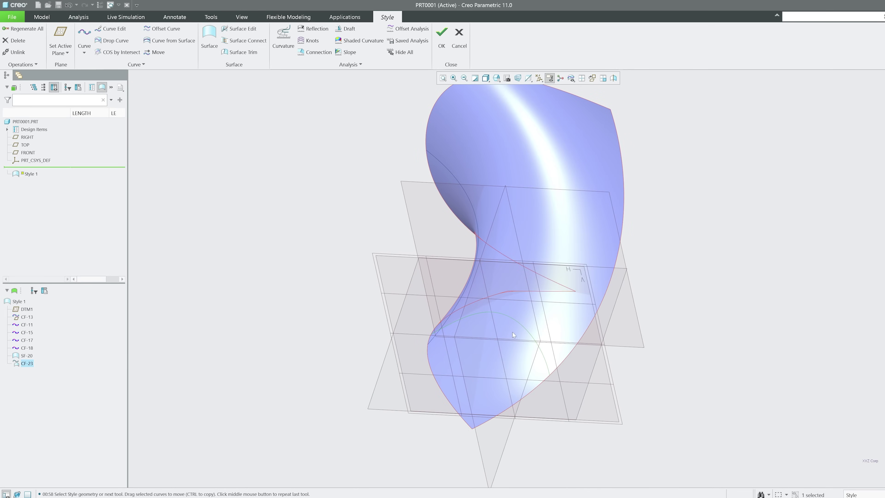
left_click(526, 331)
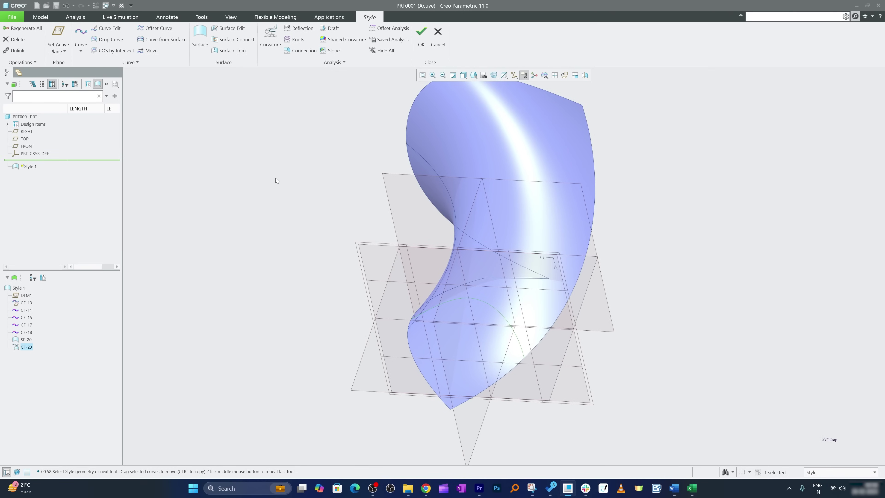
- Show the model in the four-view display and reorient it in the separate views
left_click(555, 76)
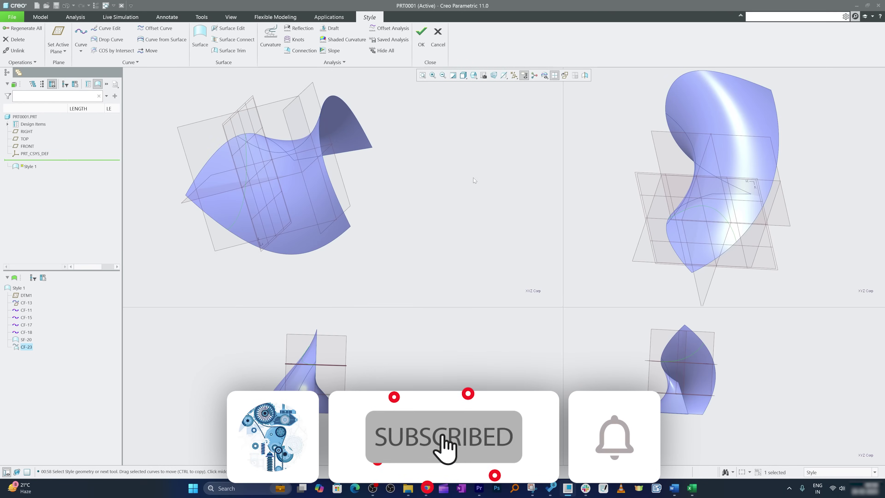
middle_click_drag(473, 178, 475, 179)
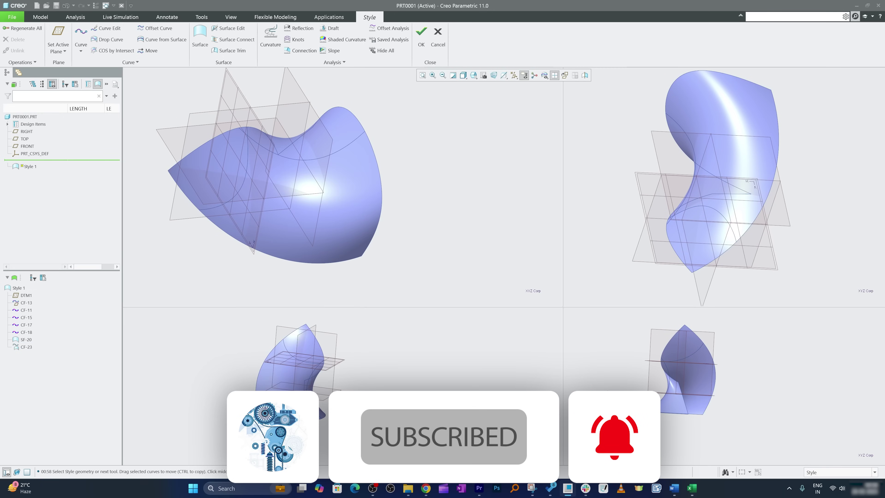
middle_click_drag(608, 390, 608, 391)
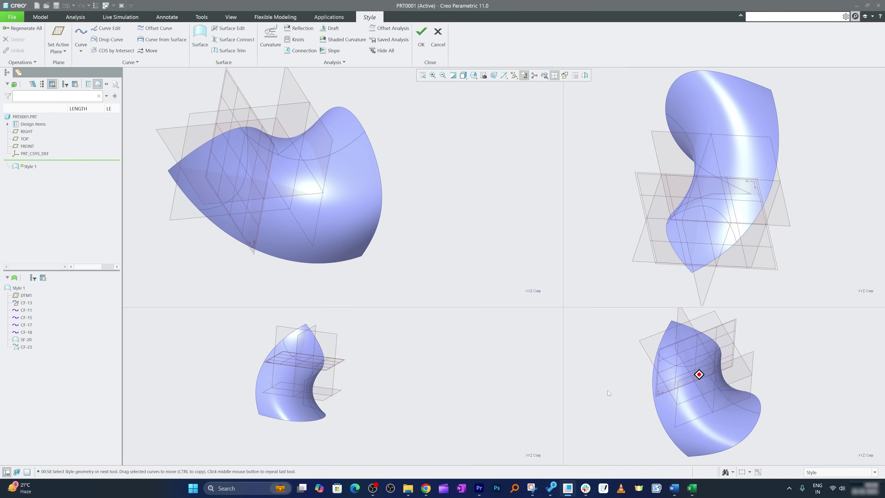
middle_click_drag(634, 194, 629, 196)
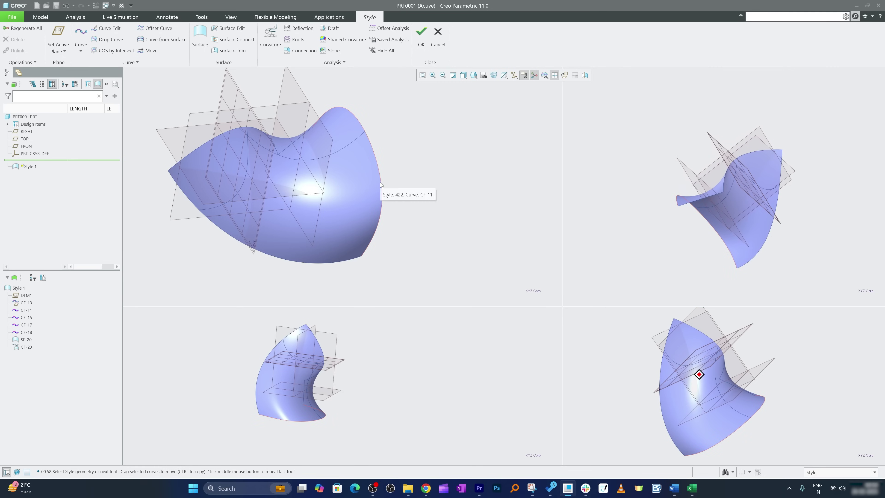
middle_click_drag(380, 182, 395, 184)
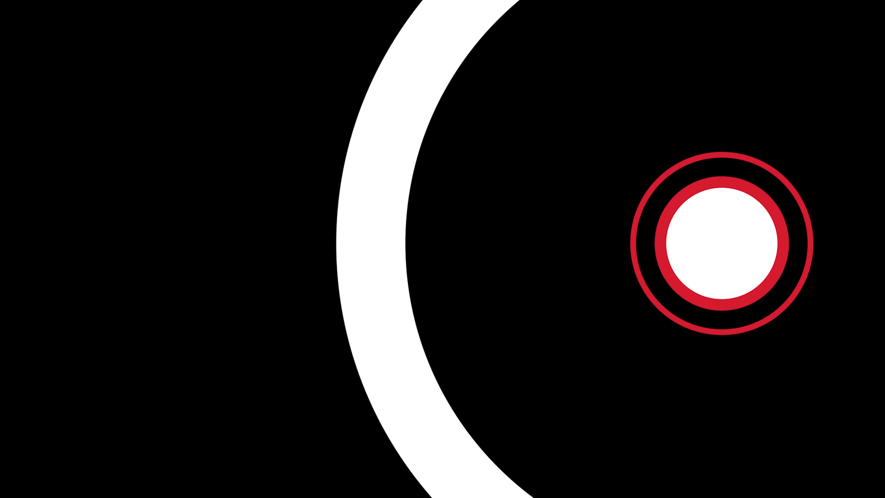